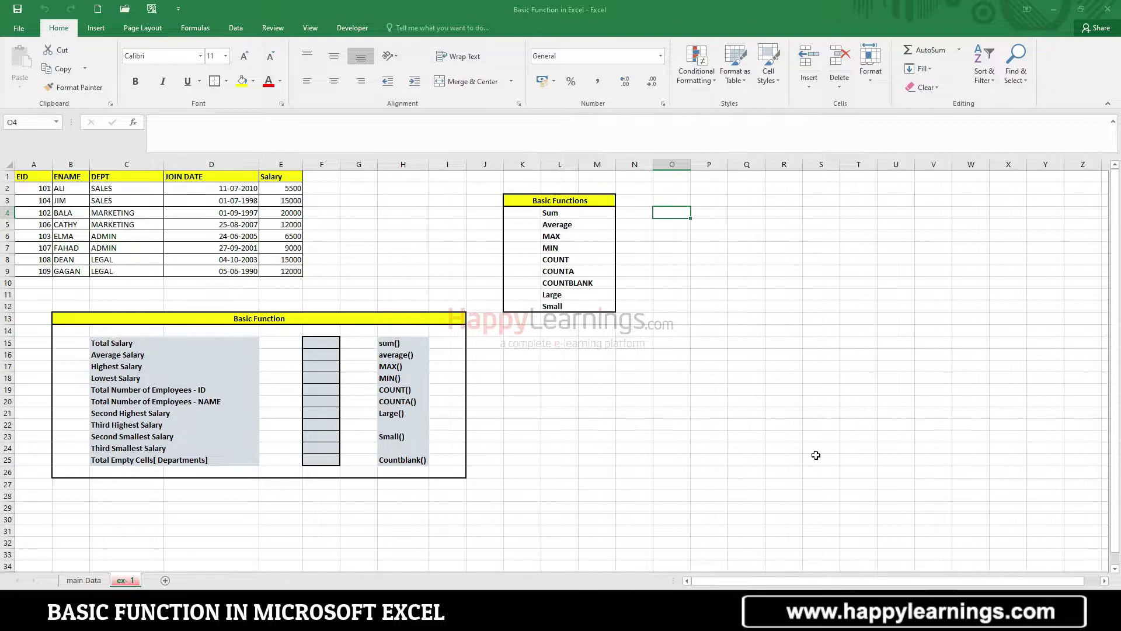
# Enter the numbers 1 through 9 down K4:K12 beside Sum through Small.
pyautogui.click(524, 214)
pyautogui.write('1')
pyautogui.press('Return')
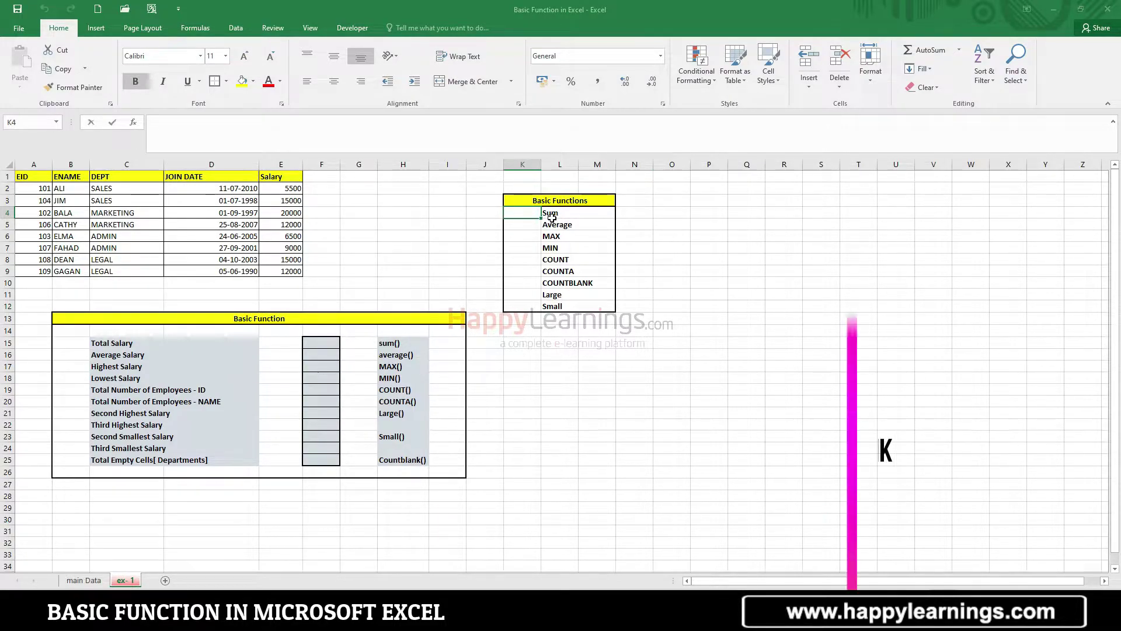
pyautogui.write('2')
pyautogui.press('Return')
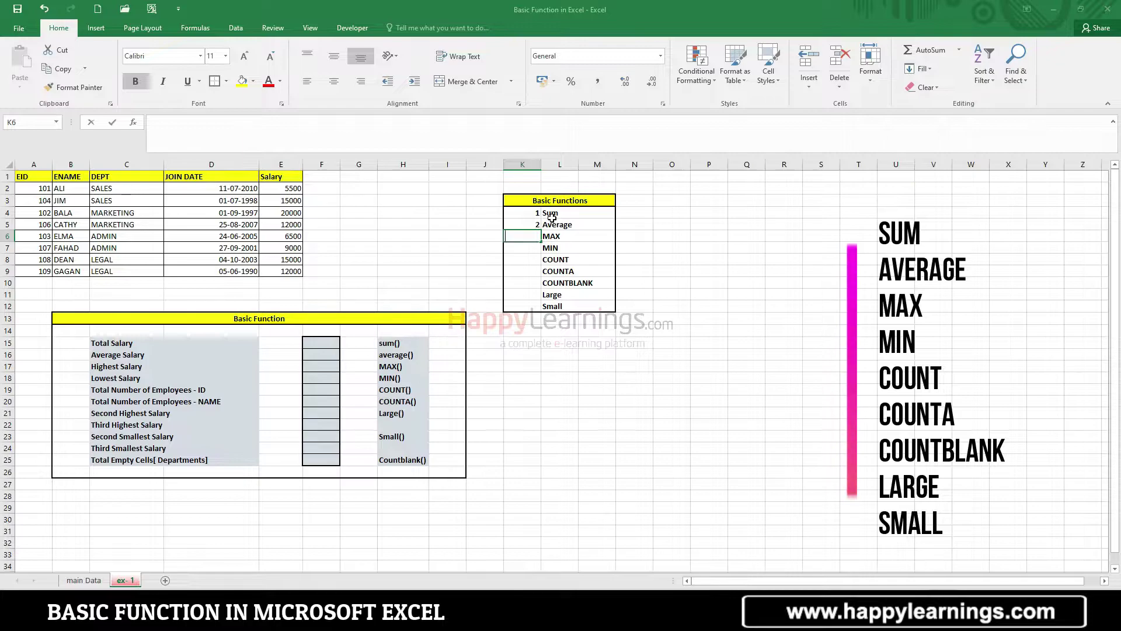
pyautogui.write('3')
pyautogui.press('Return')
pyautogui.write('4')
pyautogui.press('Return')
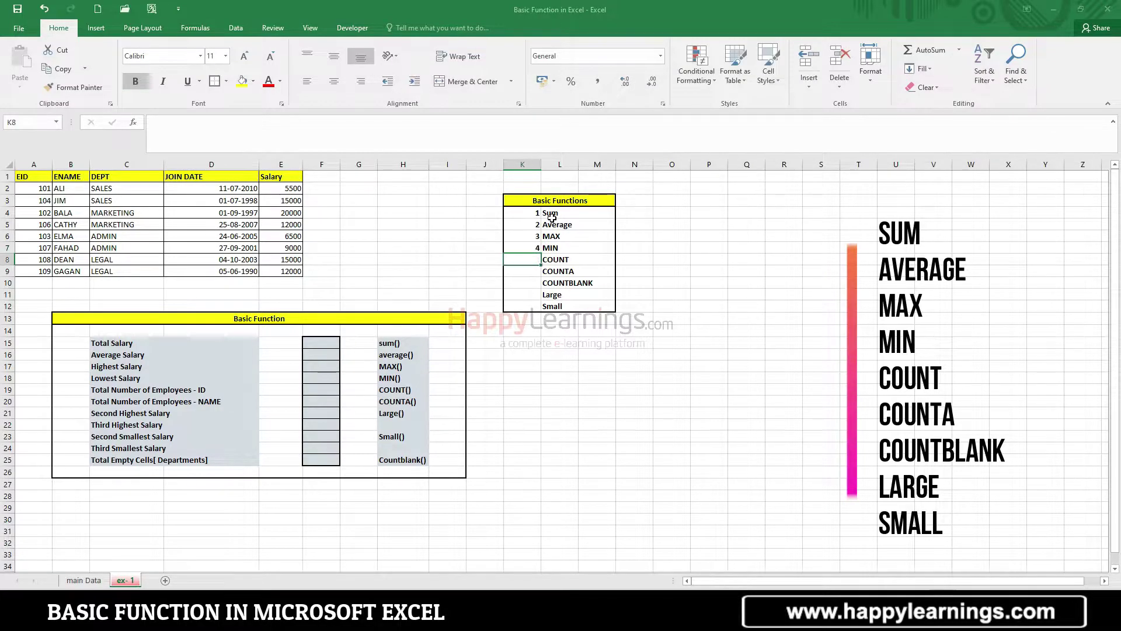
pyautogui.write('5')
pyautogui.press('Return')
pyautogui.write('6')
pyautogui.press('Return')
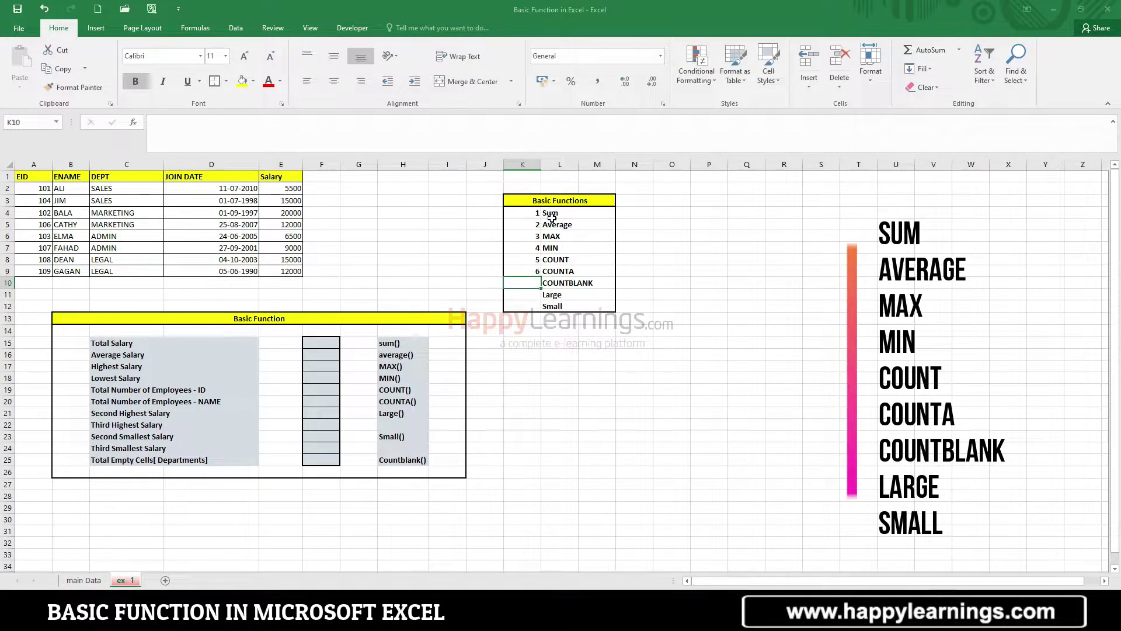
pyautogui.write('7')
pyautogui.press('Return')
pyautogui.write('8')
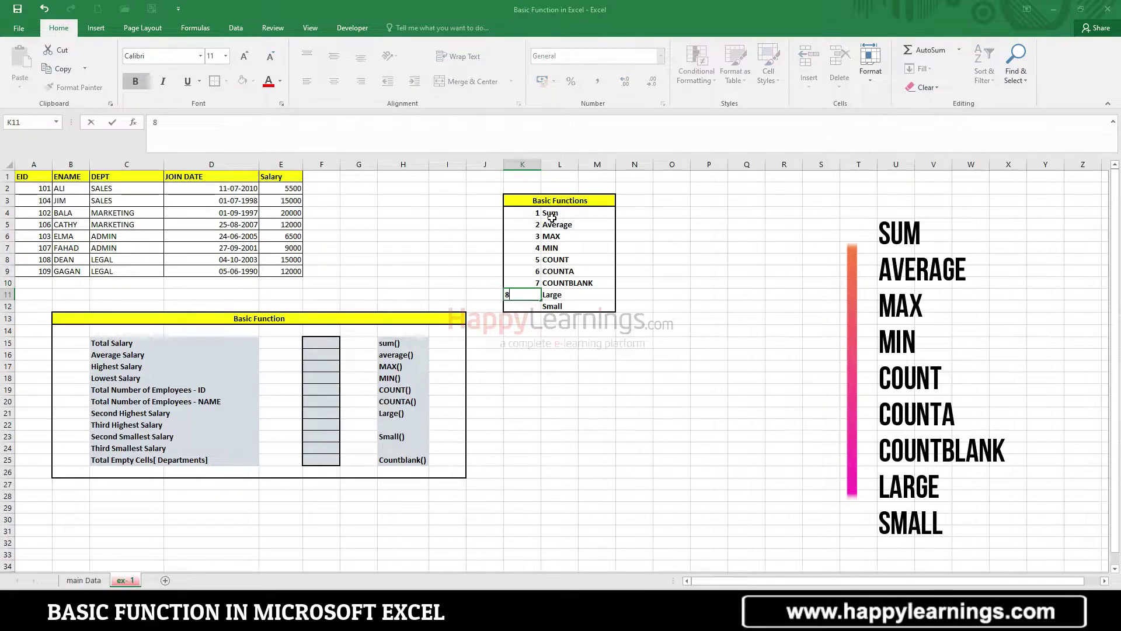
pyautogui.press('Return')
pyautogui.write('9')
pyautogui.press('Return')
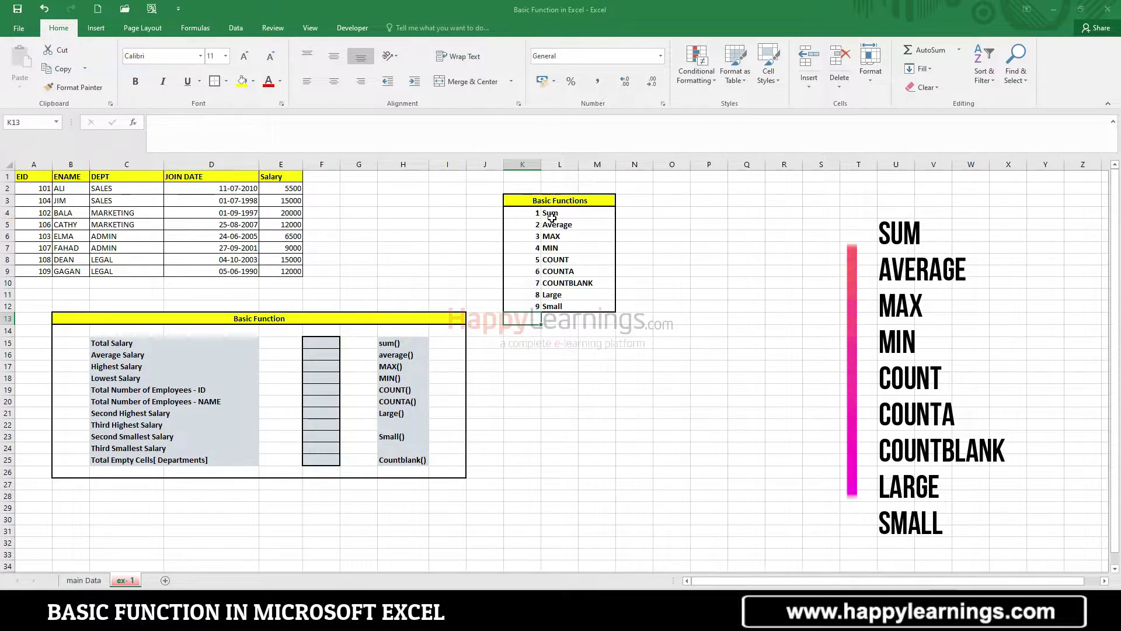
# Enter the notes 'To find total', 'Average Value', 'Highest Value' and 'Lowest Value' in N4:N7.
pyautogui.click(631, 212)
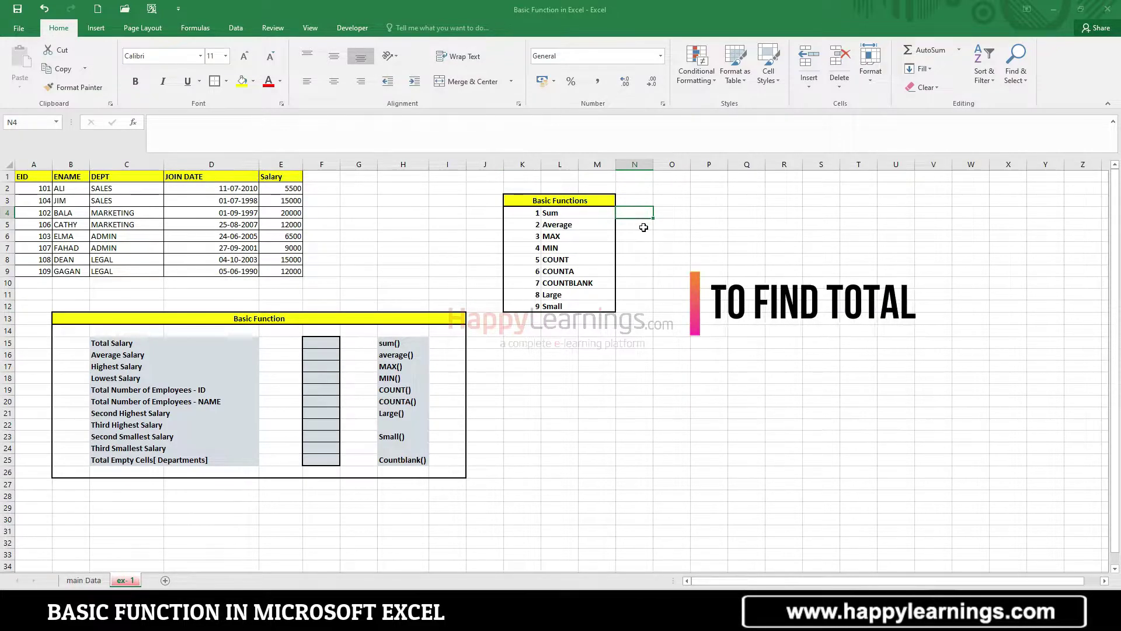
pyautogui.write('To fi')
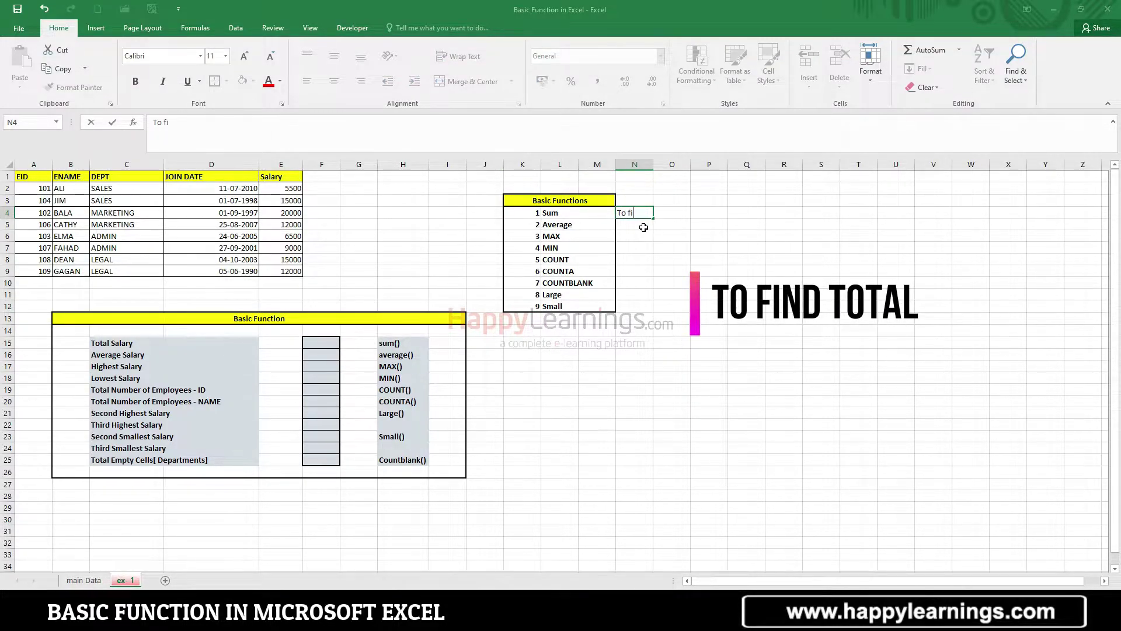
pyautogui.write('nd total')
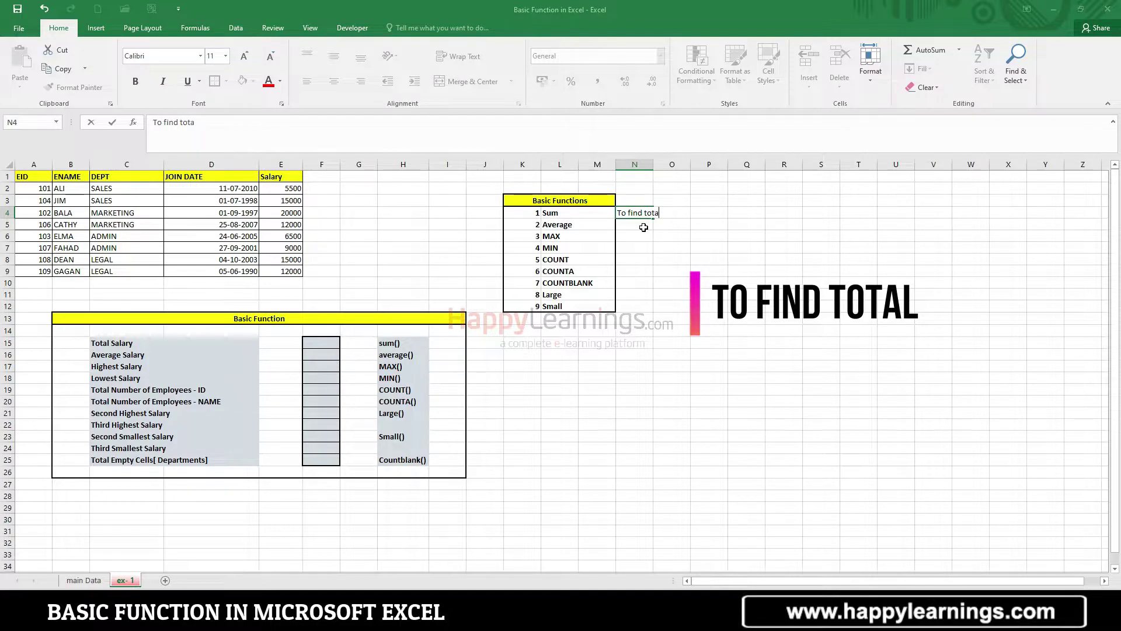
pyautogui.press('Return')
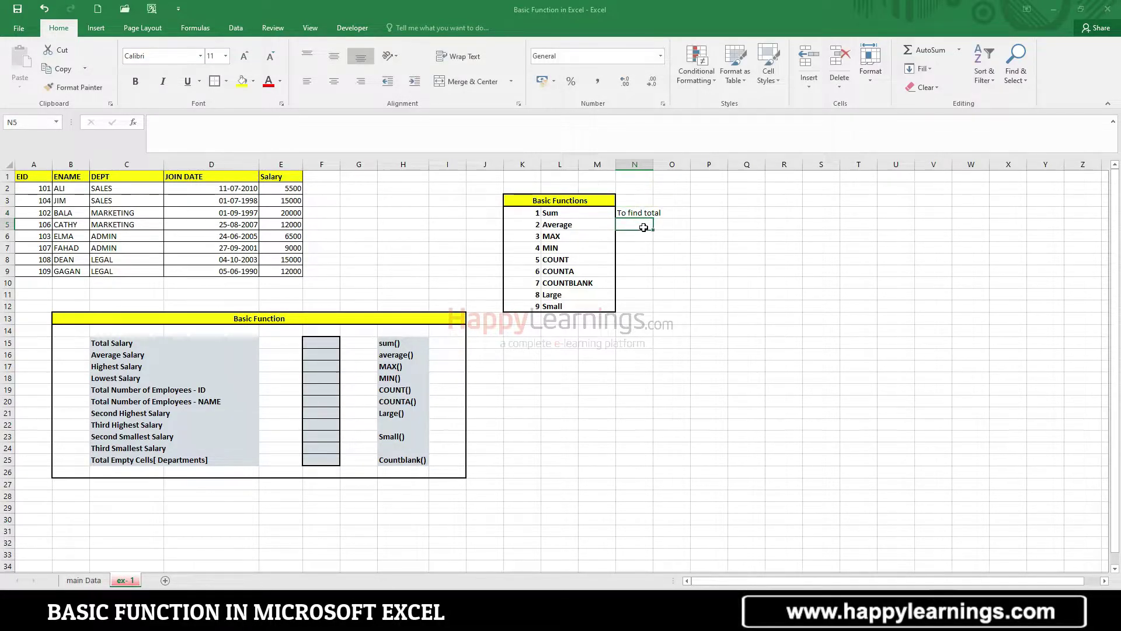
pyautogui.write('Avera')
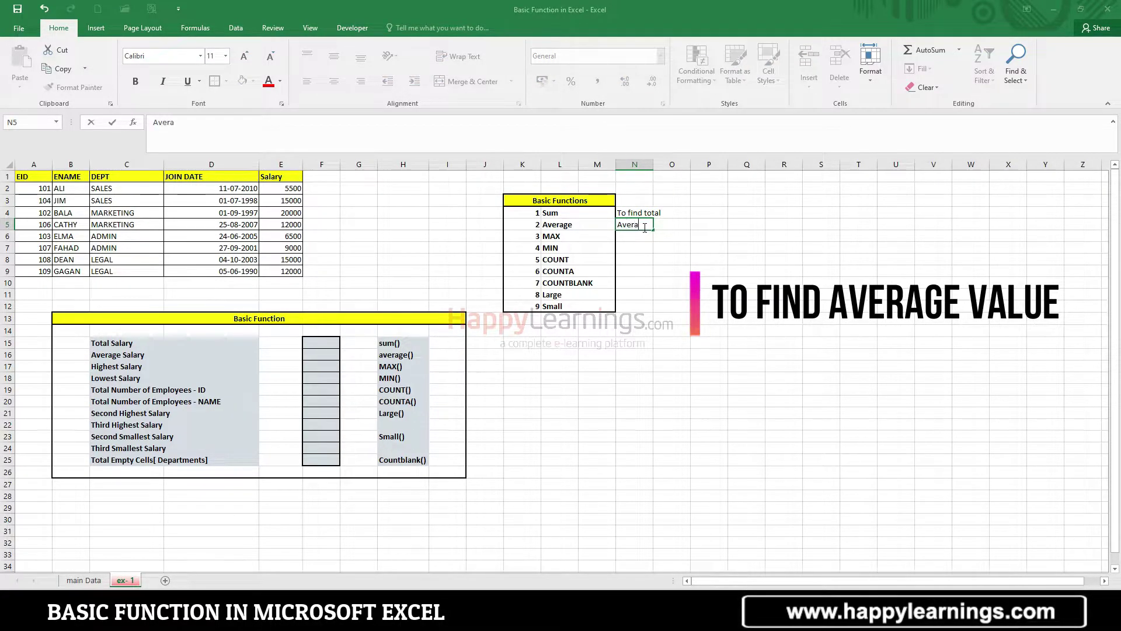
pyautogui.write('ge Value')
pyautogui.press('Return')
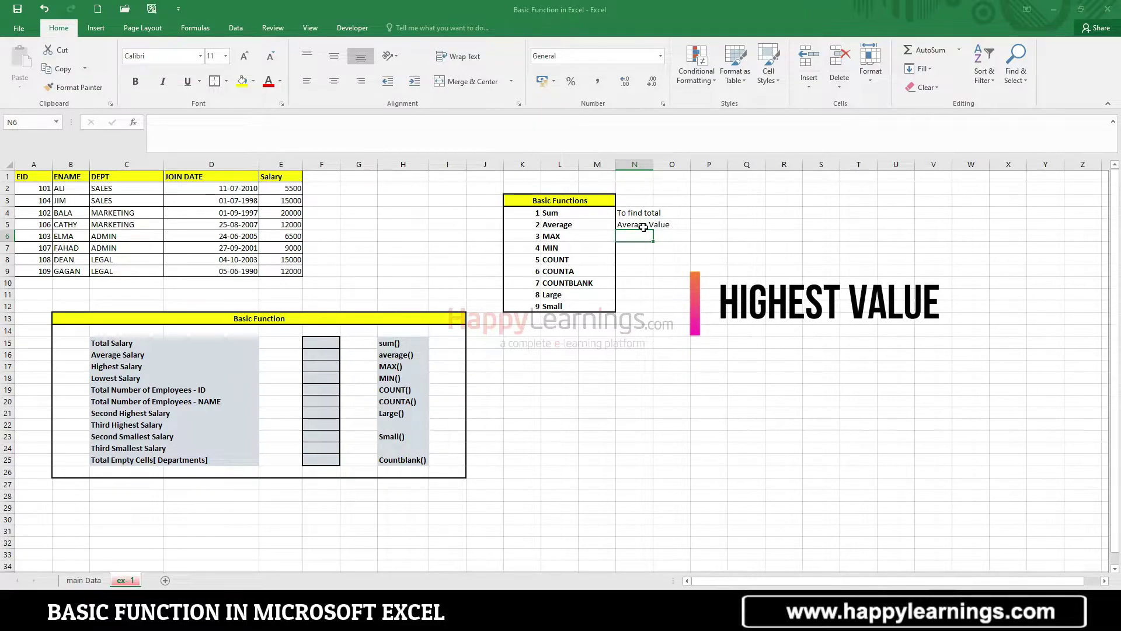
pyautogui.write('Highest')
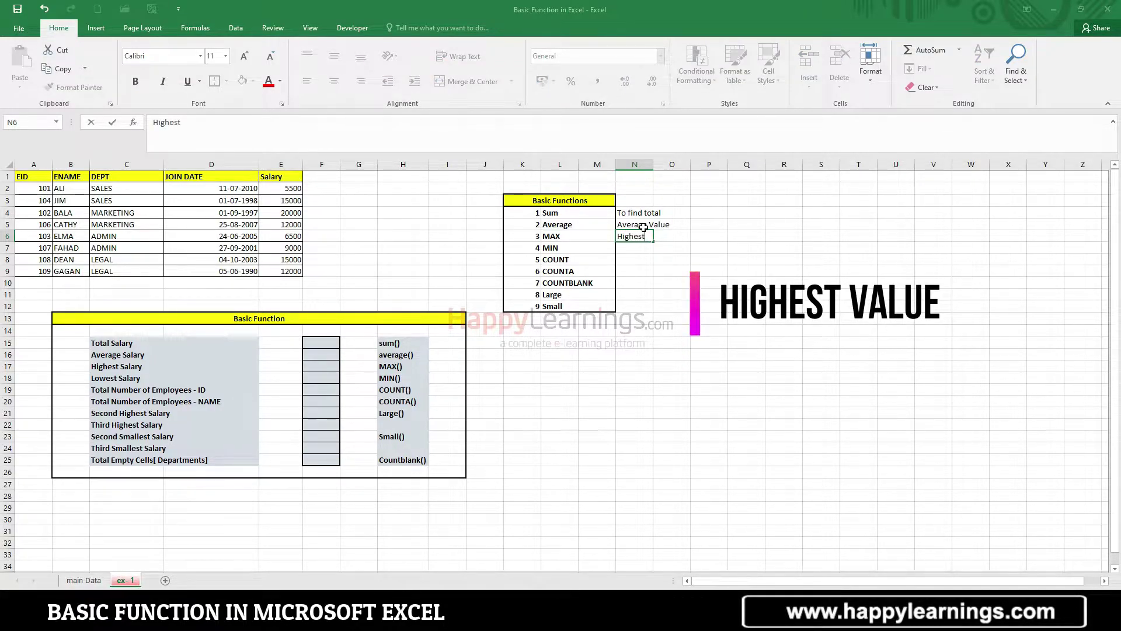
pyautogui.write(' Value')
pyautogui.press('Return')
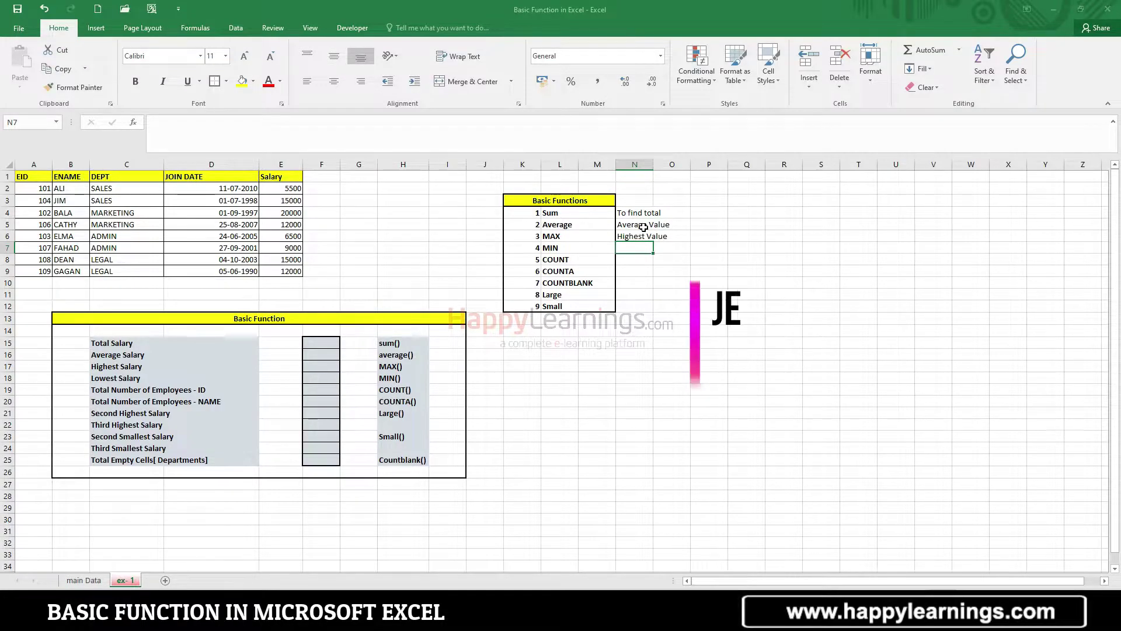
pyautogui.write('Lowe')
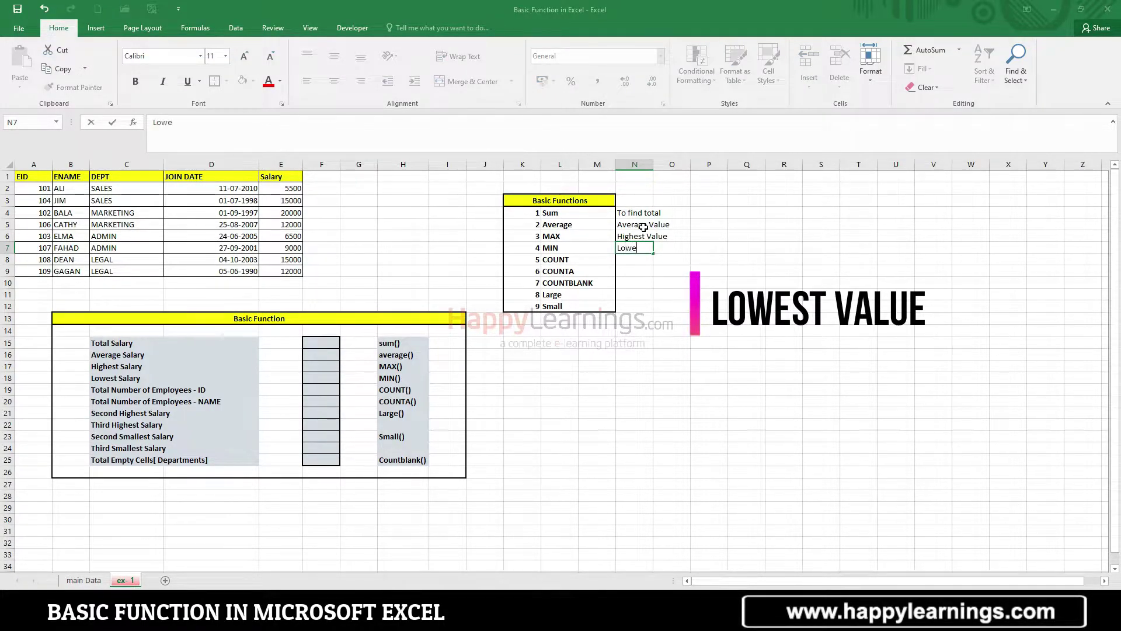
pyautogui.write('st Value')
pyautogui.hotkey('ctrl', 'Return')
pyautogui.press('Return')
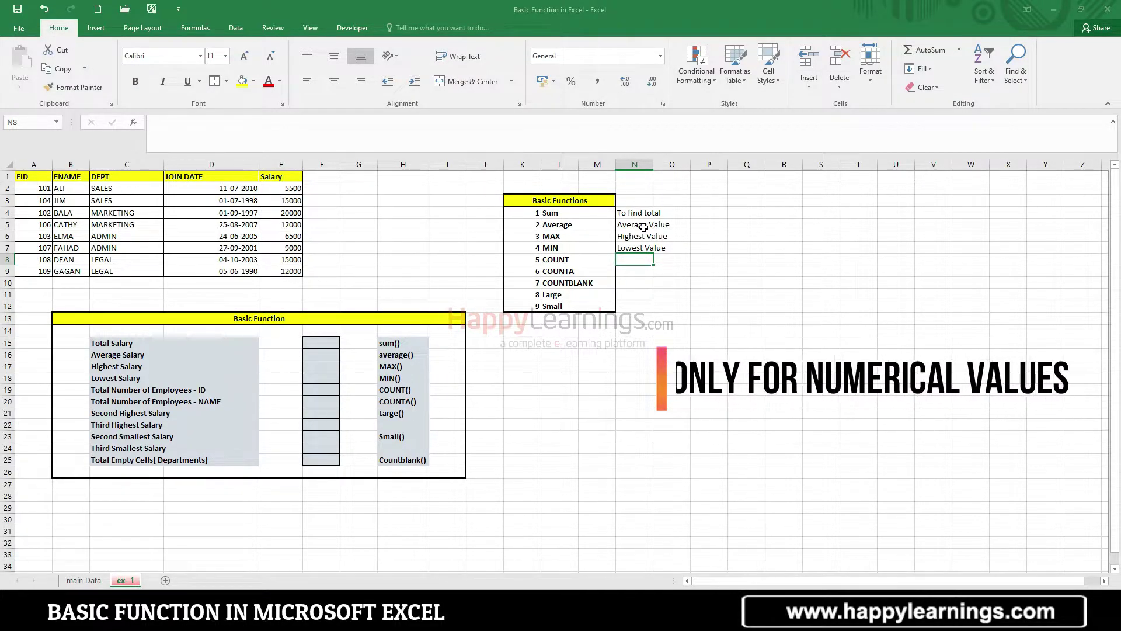
# Put 'Only for Numerical Vaues' in P8 beside COUNT and type 'Alpha Numeric Values' in P9.
pyautogui.press('Right')
pyautogui.press('Right')
pyautogui.write('Onl')
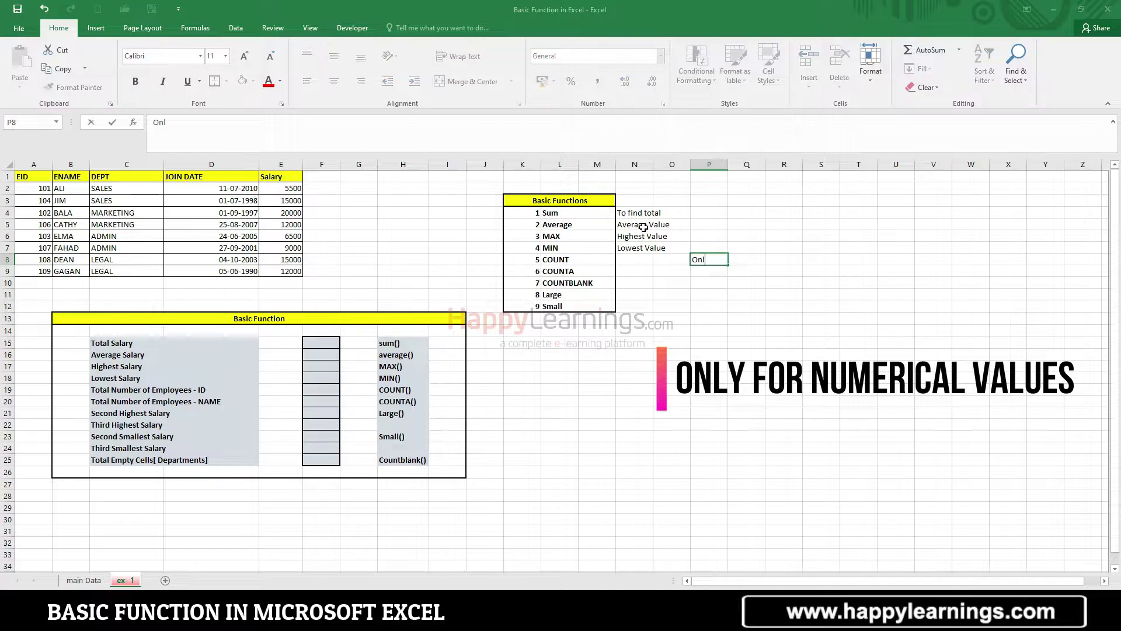
pyautogui.write('y for Nume')
pyautogui.write('rica')
pyautogui.write('l Vaues')
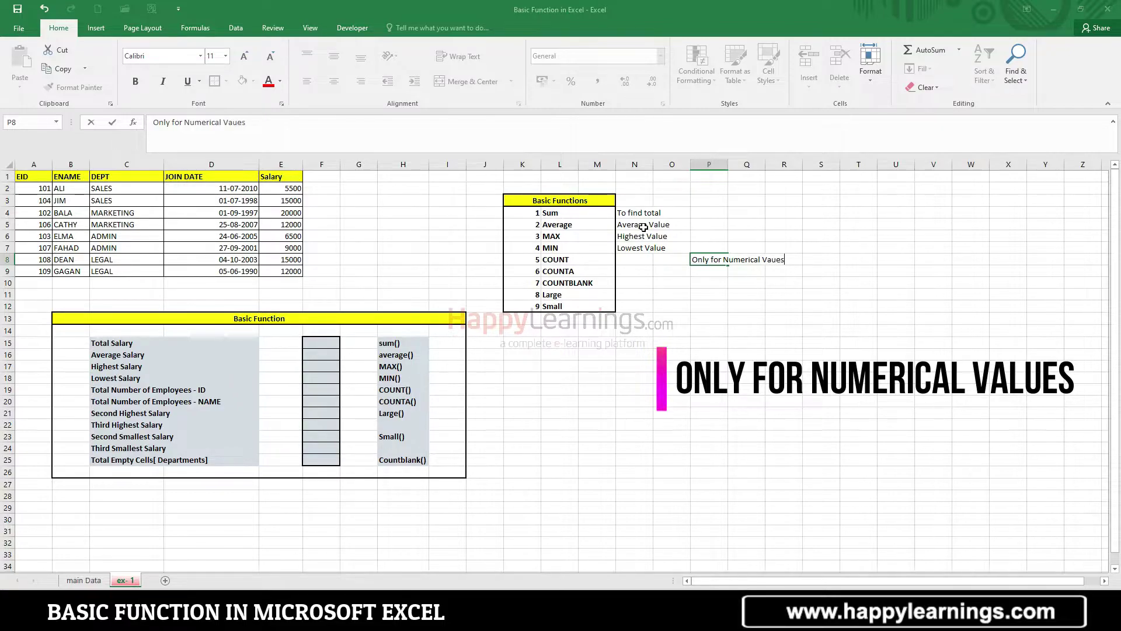
pyautogui.press('Return')
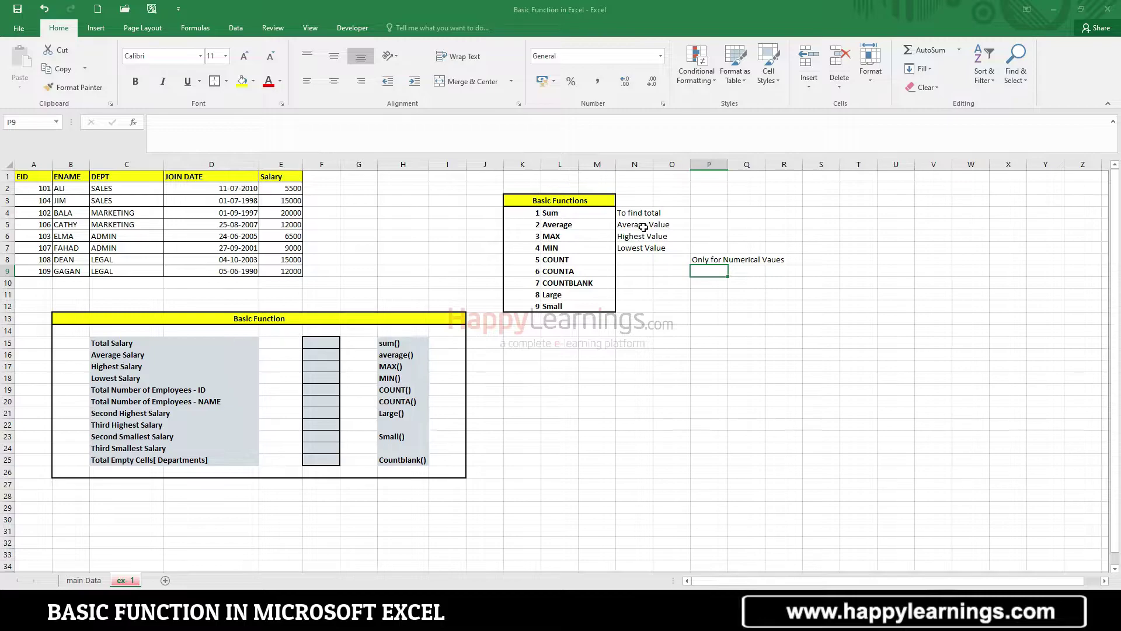
pyautogui.write('Alpha Nu')
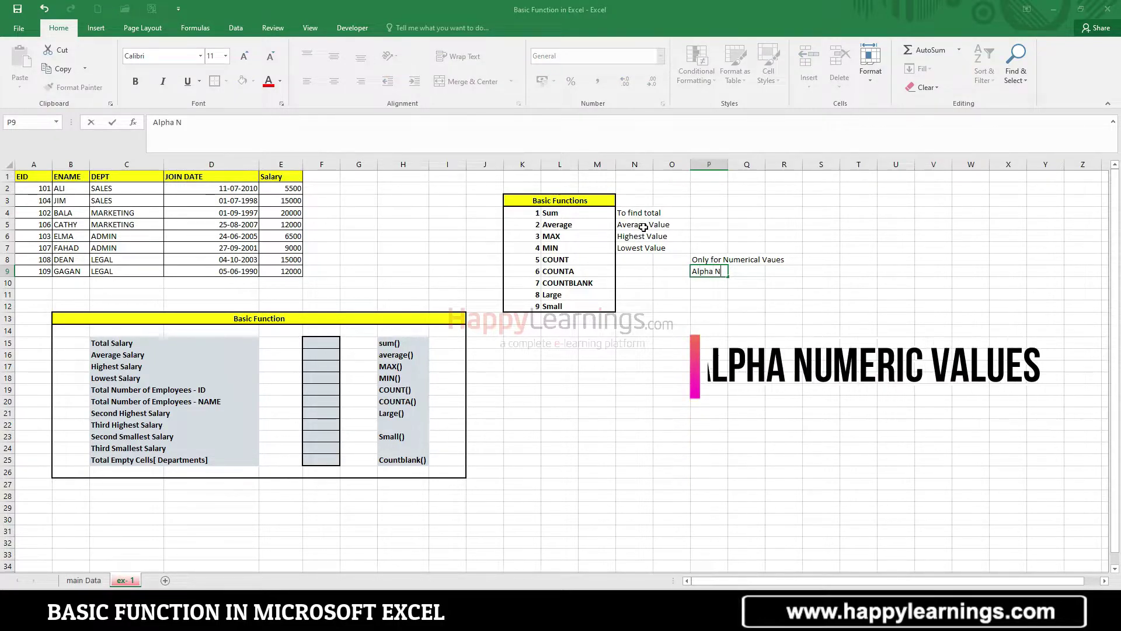
pyautogui.write('meric')
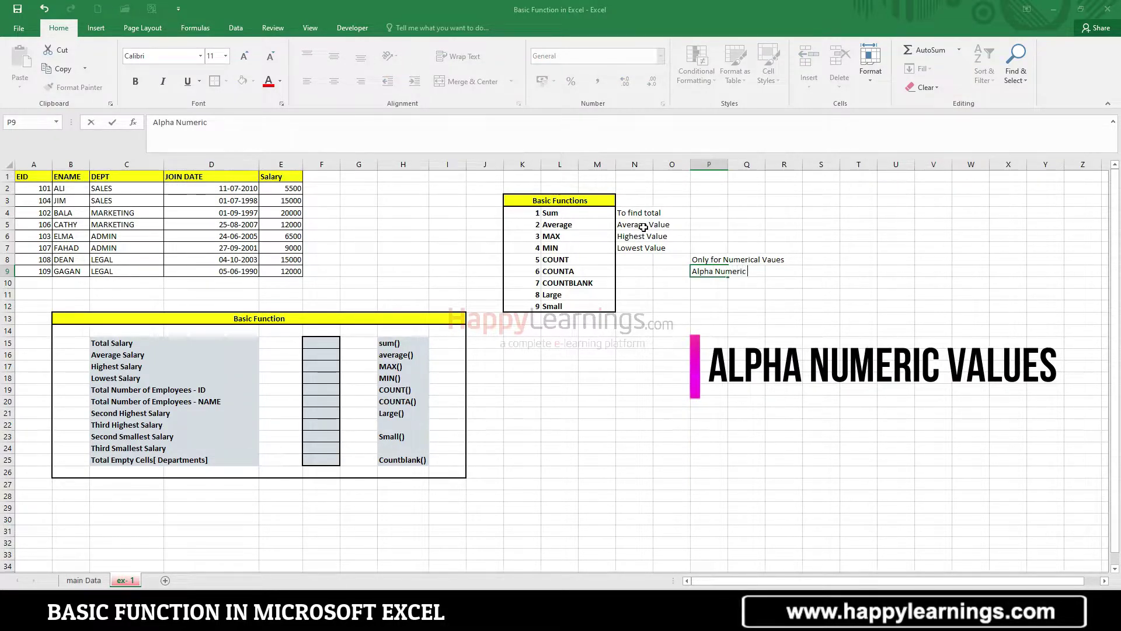
pyautogui.write(' Values')
# Finish the COUNTA note and enter 'Emty Cells' beside COUNTBLANK in N10.
pyautogui.click(629, 260)
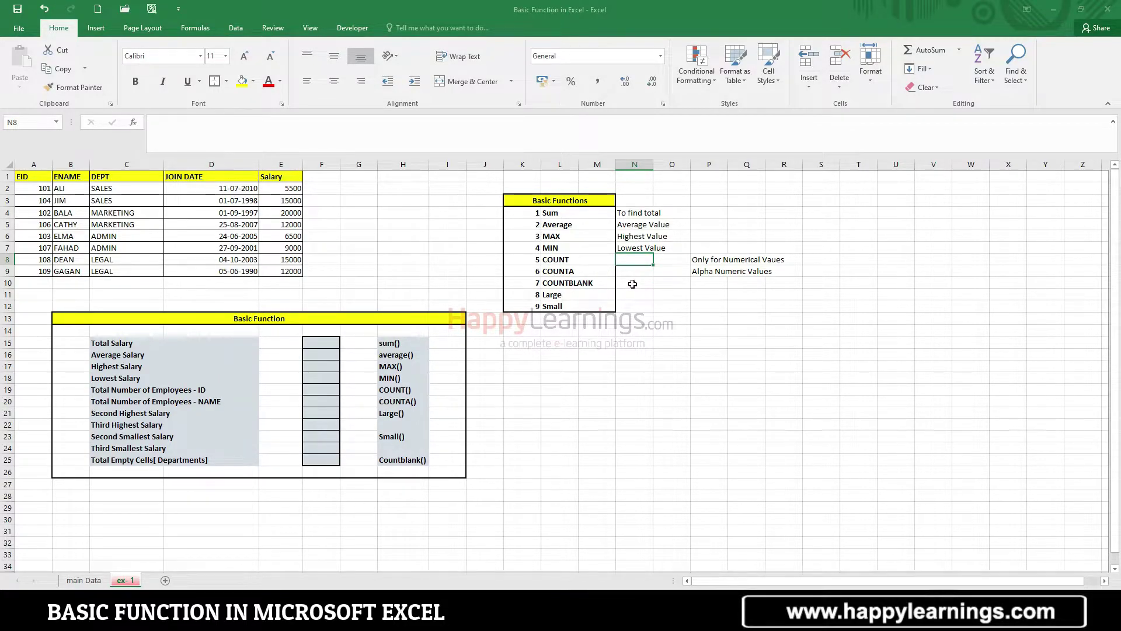
pyautogui.click(638, 282)
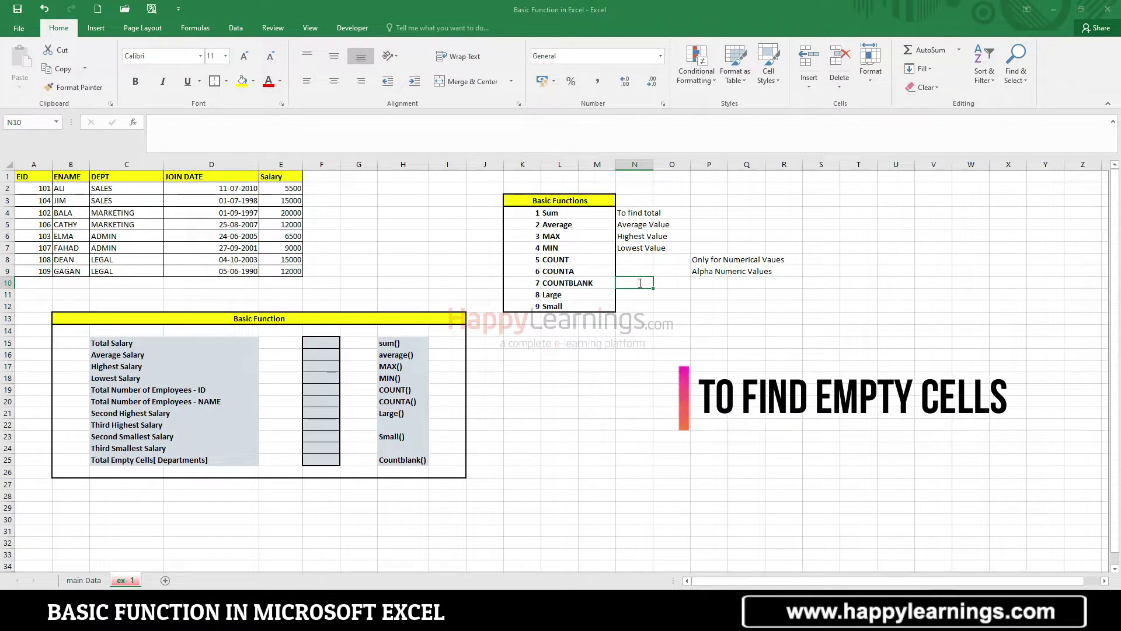
pyautogui.write('Emt')
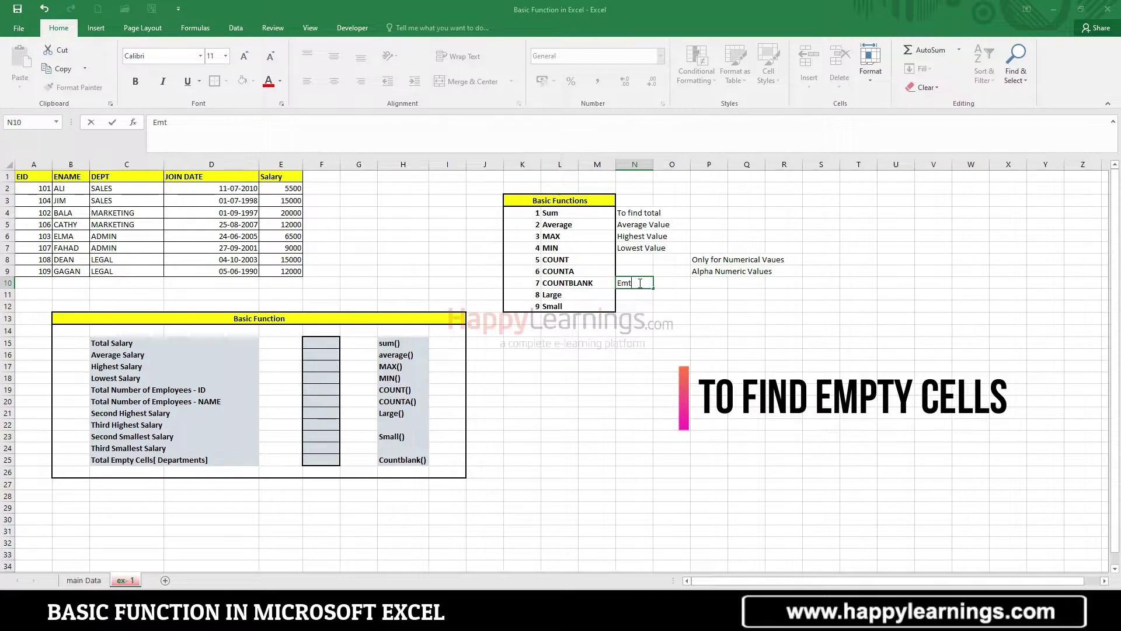
pyautogui.write('y Cells')
pyautogui.press('Return')
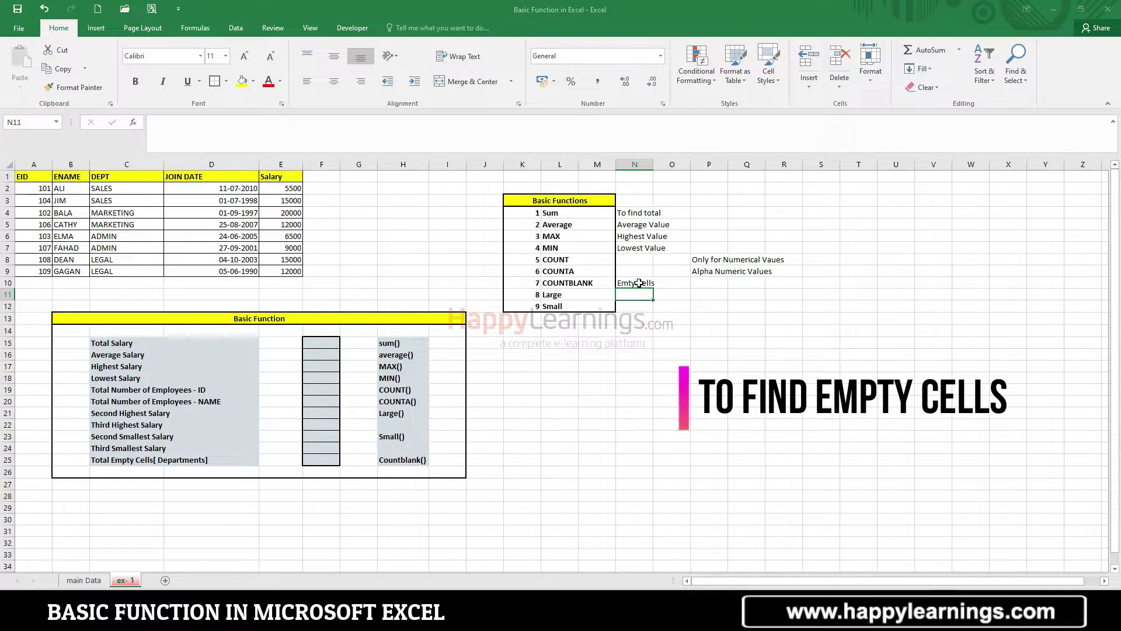
# Fix the N10 note's spelling so it reads 'Empty Cells'.
pyautogui.doubleClick(631, 282)
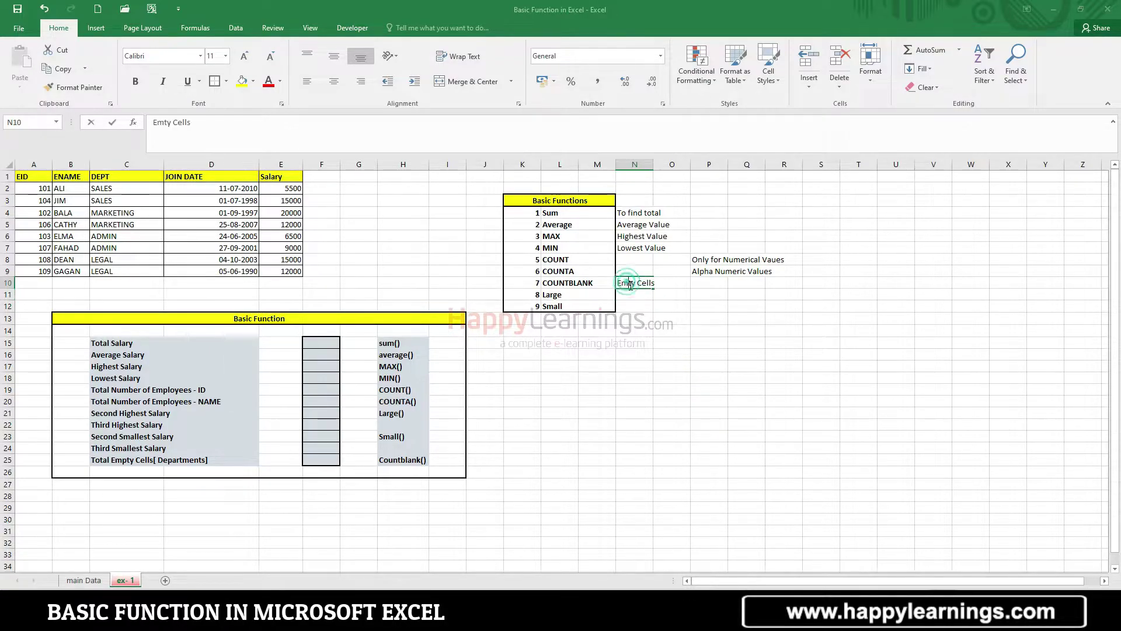
pyautogui.write('p')
pyautogui.press('Return')
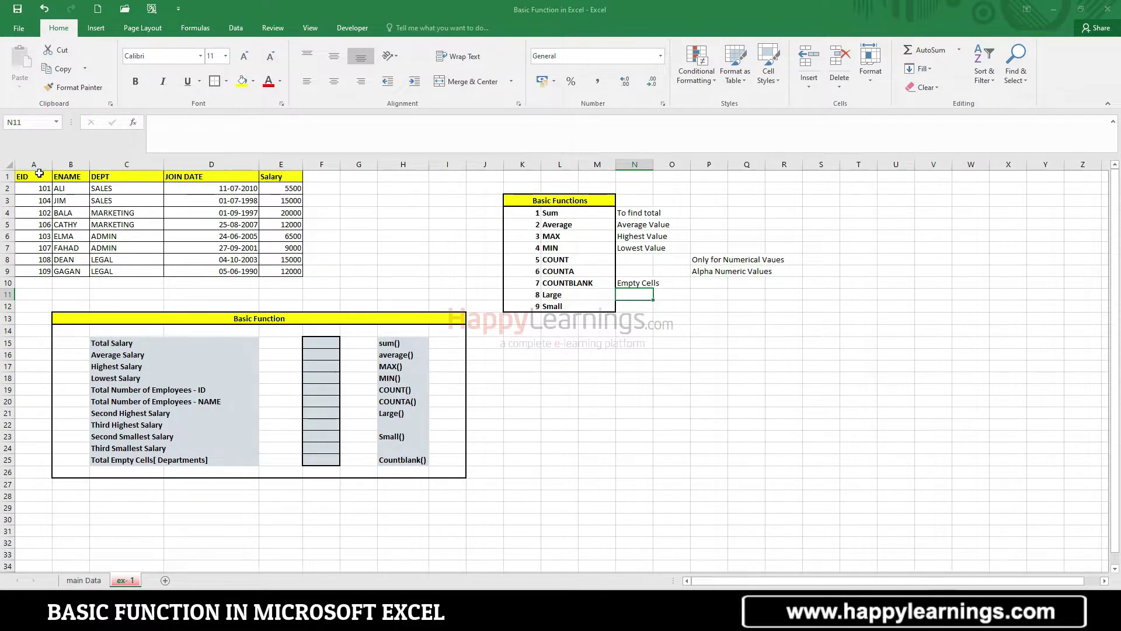
# Zoom the sheet in to about 130% over the employee data, ending on Total Salary cell F15.
pyautogui.moveTo(33, 177); pyautogui.dragTo(292, 271)
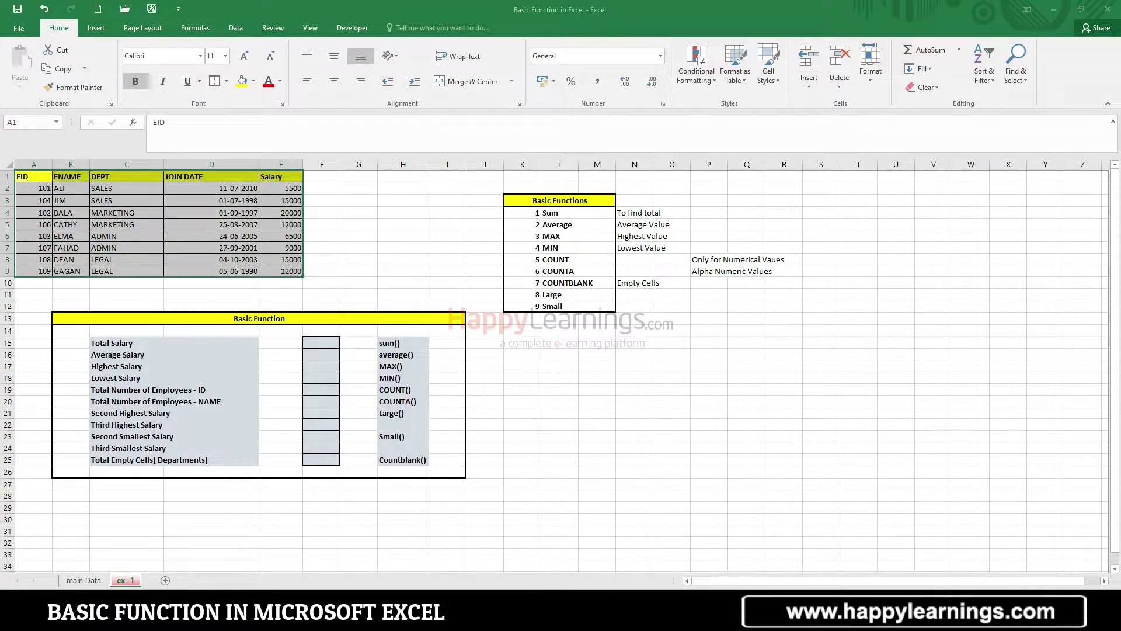
pyautogui.scroll(1, 555, 365)
pyautogui.scroll(1, 555, 365)
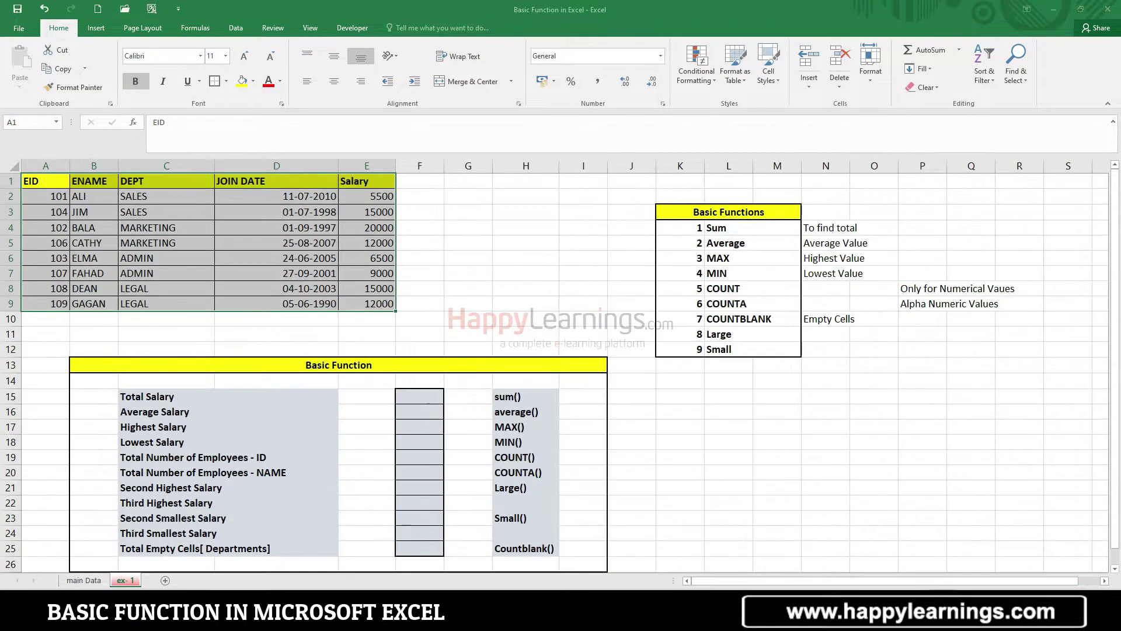
pyautogui.click(468, 272)
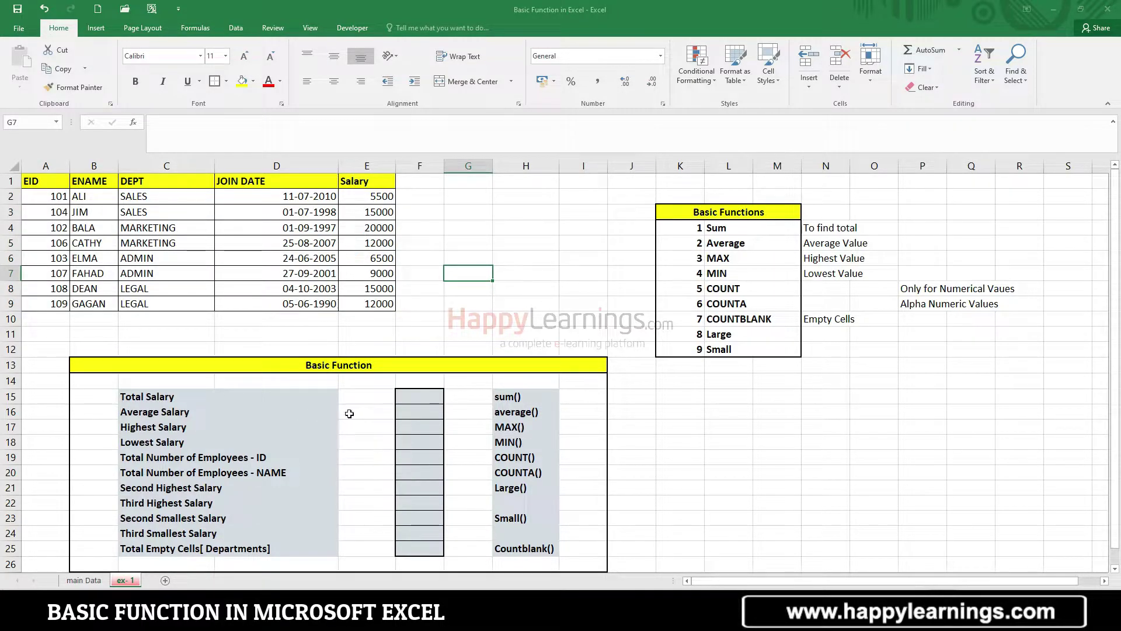
pyautogui.click(425, 398)
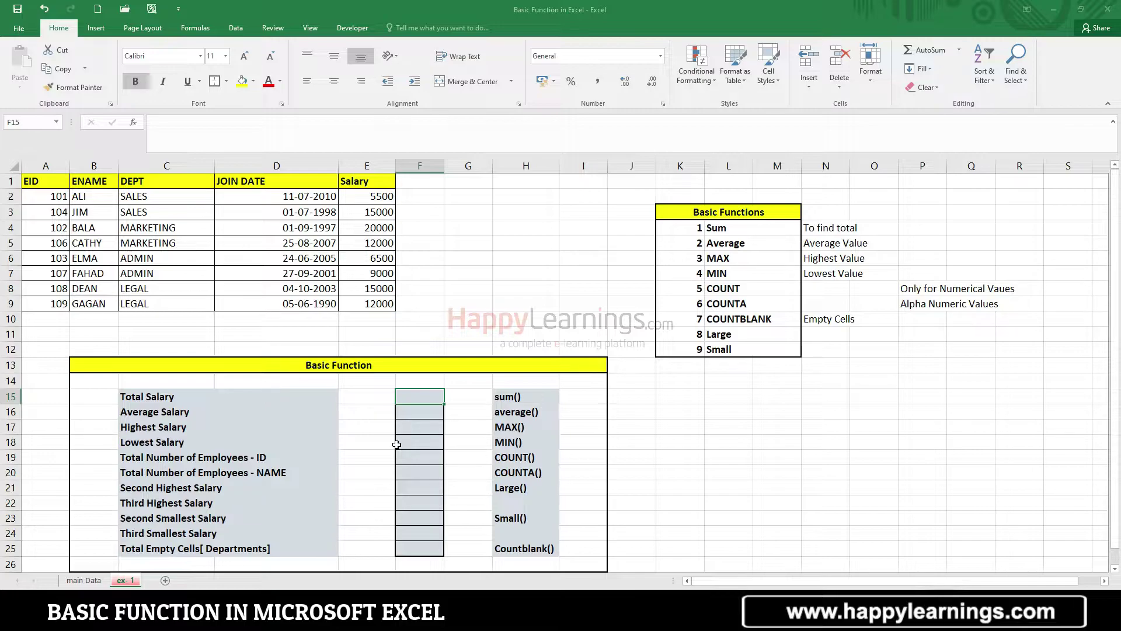
pyautogui.click(745, 230)
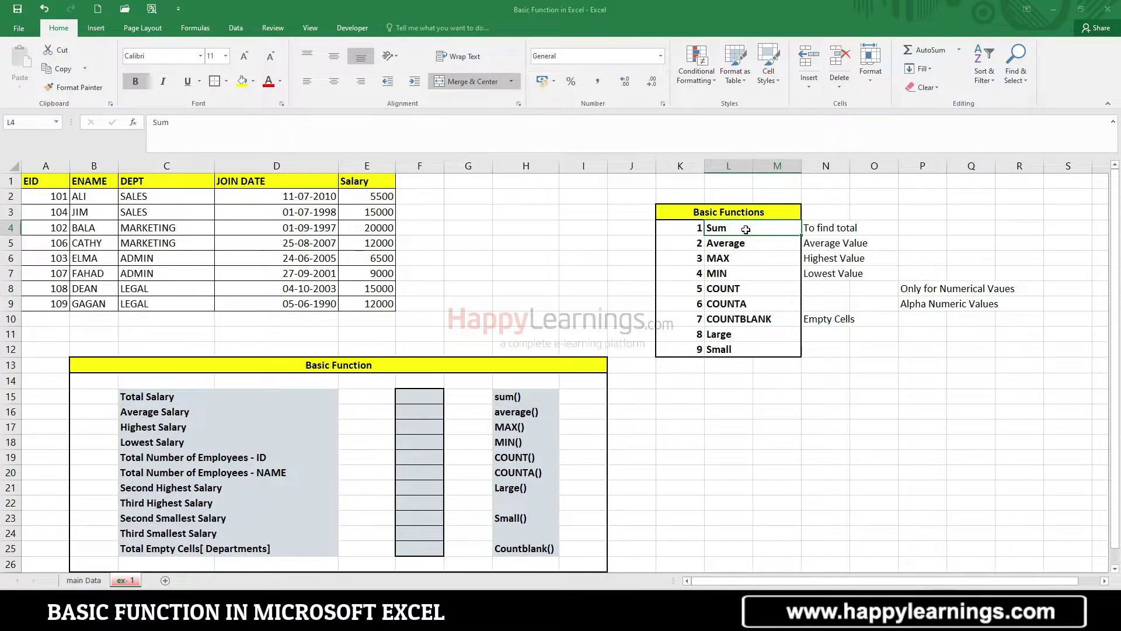
pyautogui.click(417, 398)
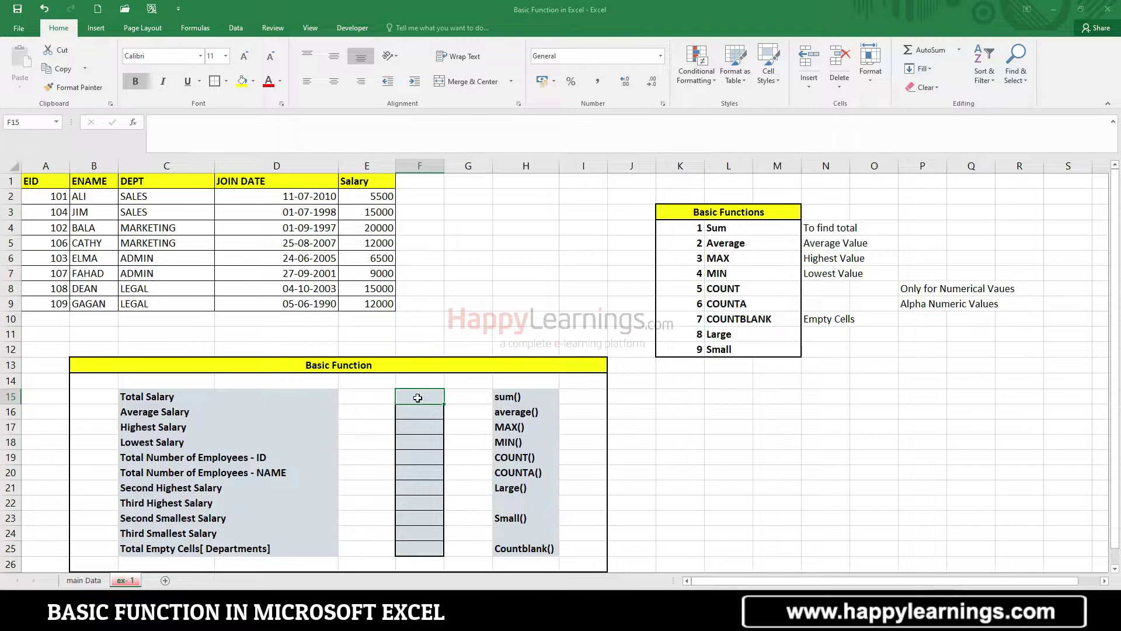
# Enter =SUM(E2:E9) in F15 so Total Salary shows 95000.
pyautogui.write('=')
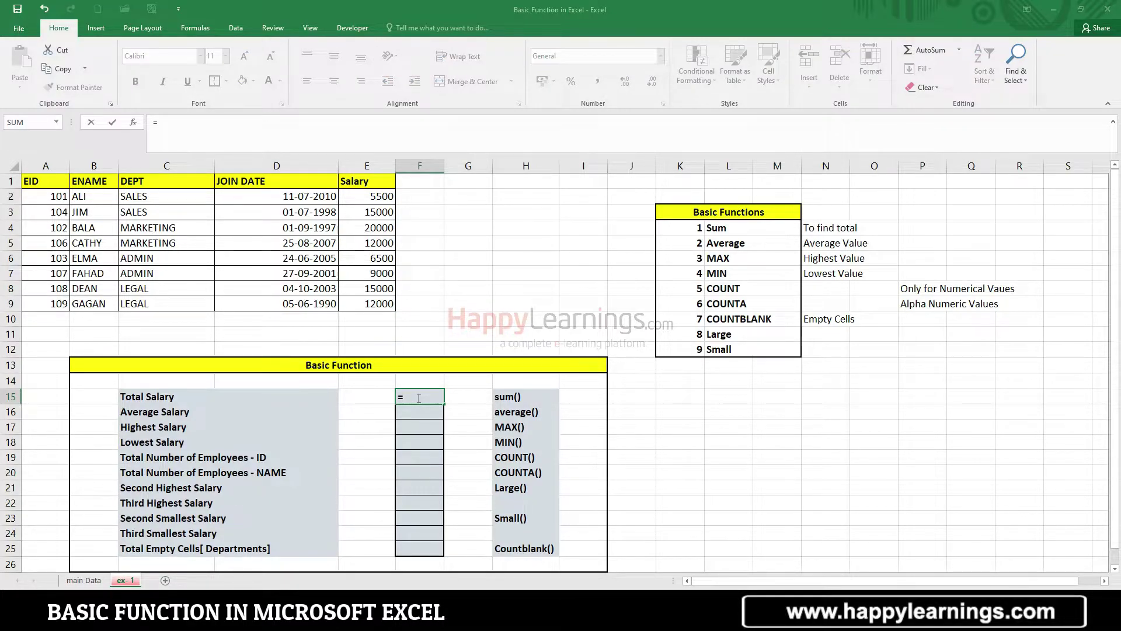
pyautogui.write('su')
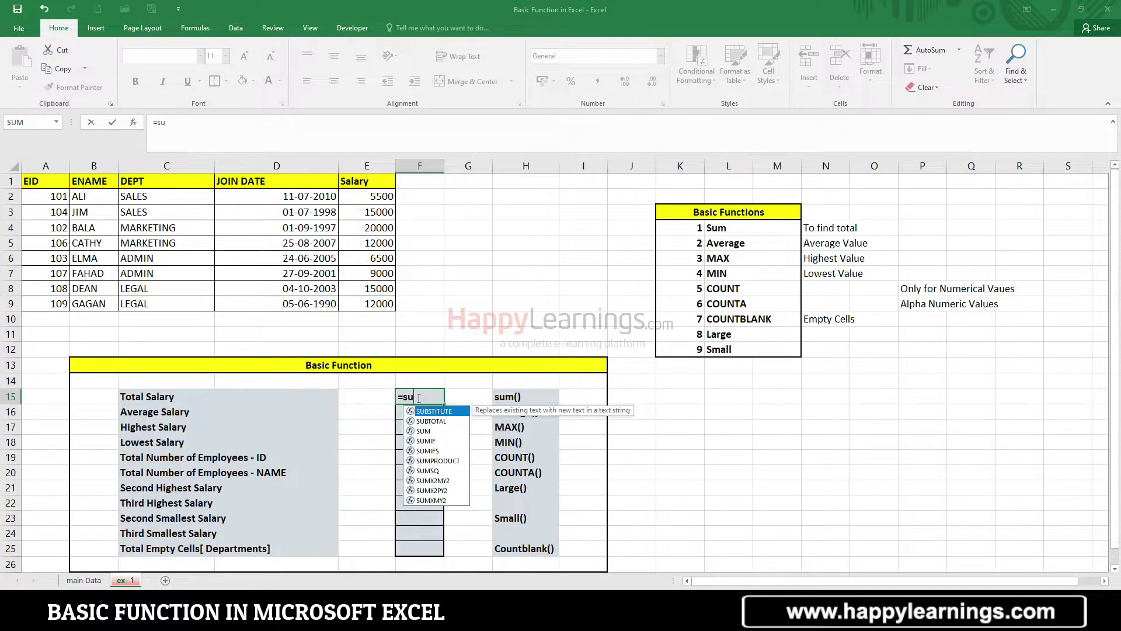
pyautogui.write('m')
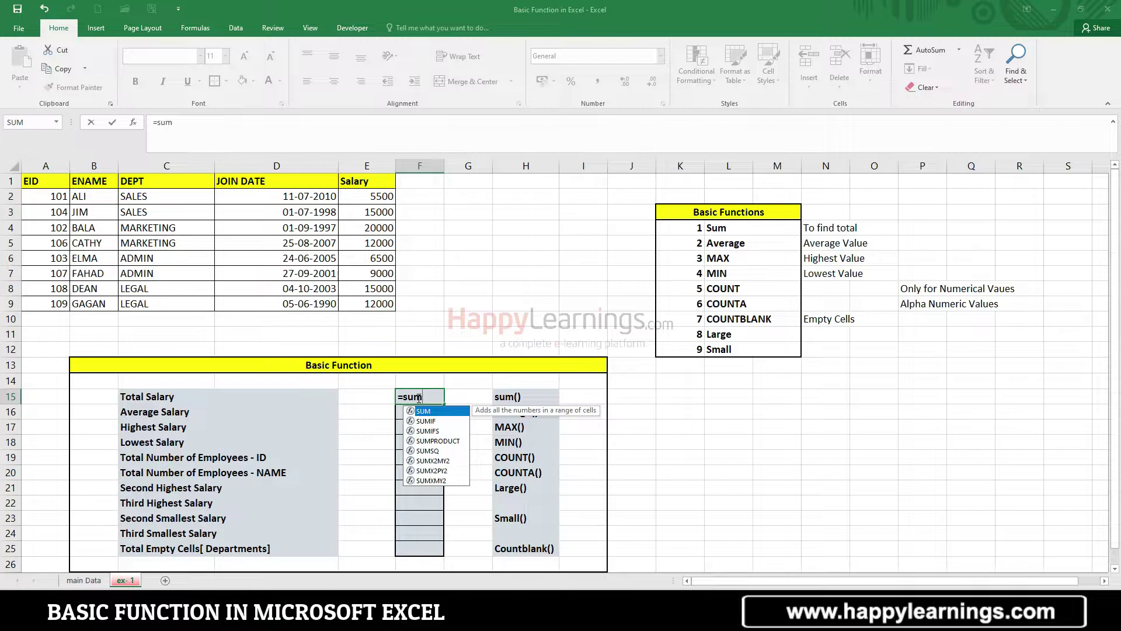
pyautogui.doubleClick(446, 416)
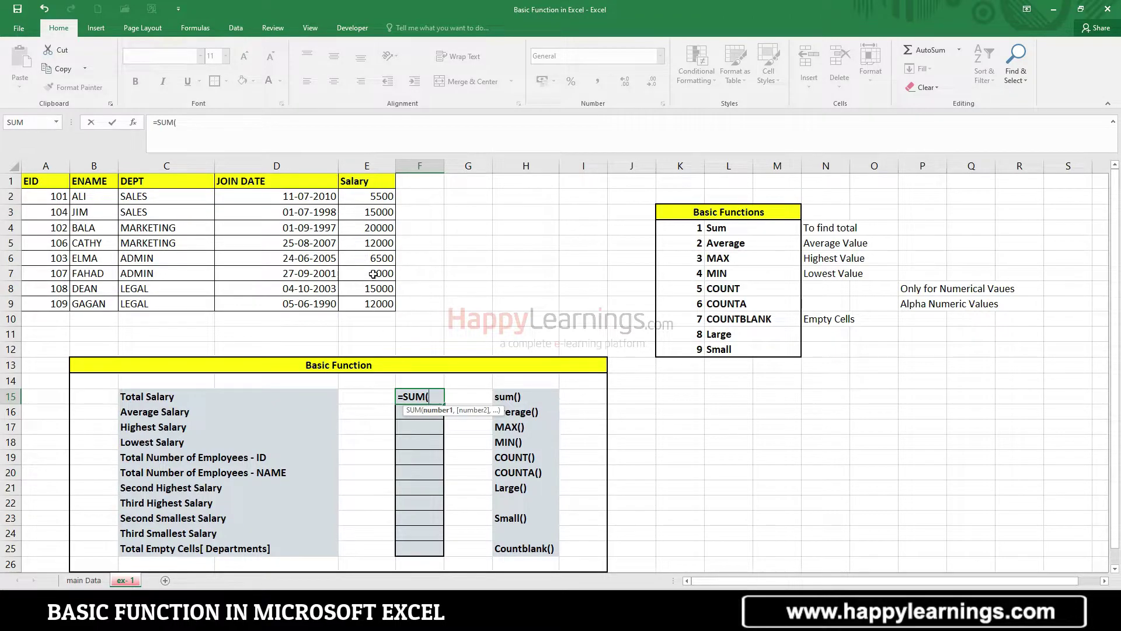
pyautogui.moveTo(375, 197); pyautogui.dragTo(365, 283)
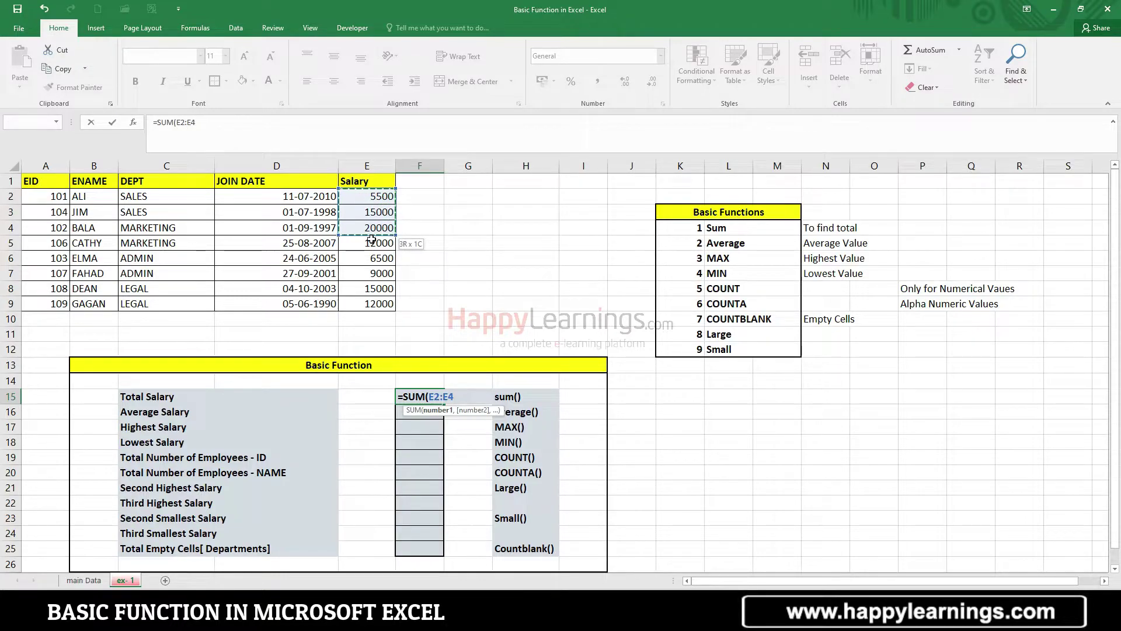
pyautogui.moveTo(366, 291); pyautogui.dragTo(367, 304)
pyautogui.write('9)')
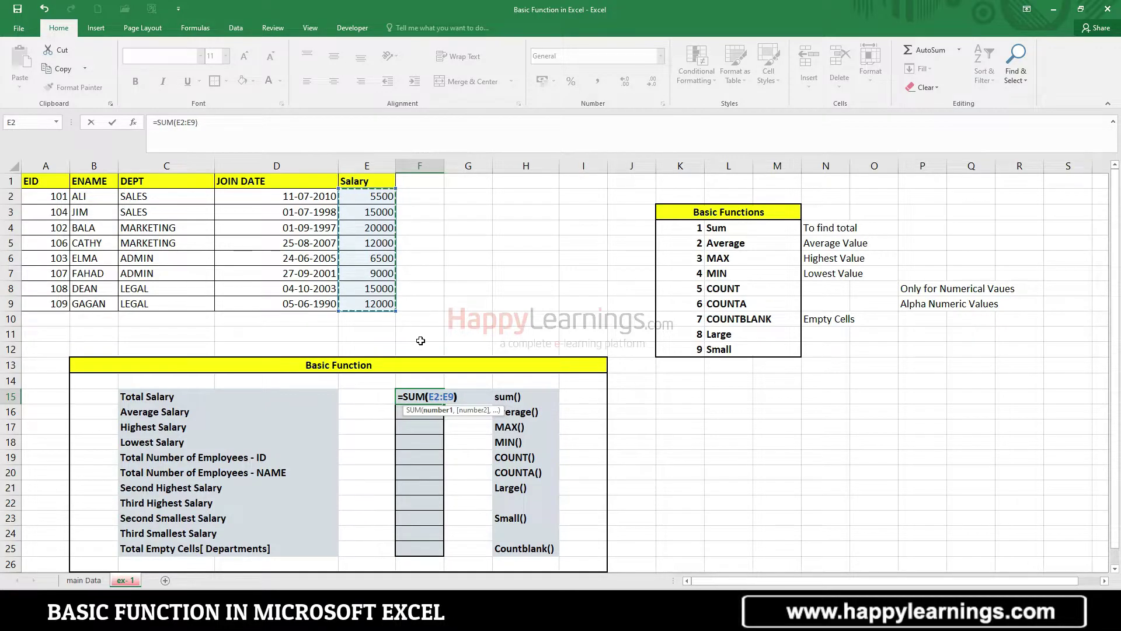
pyautogui.press('Return')
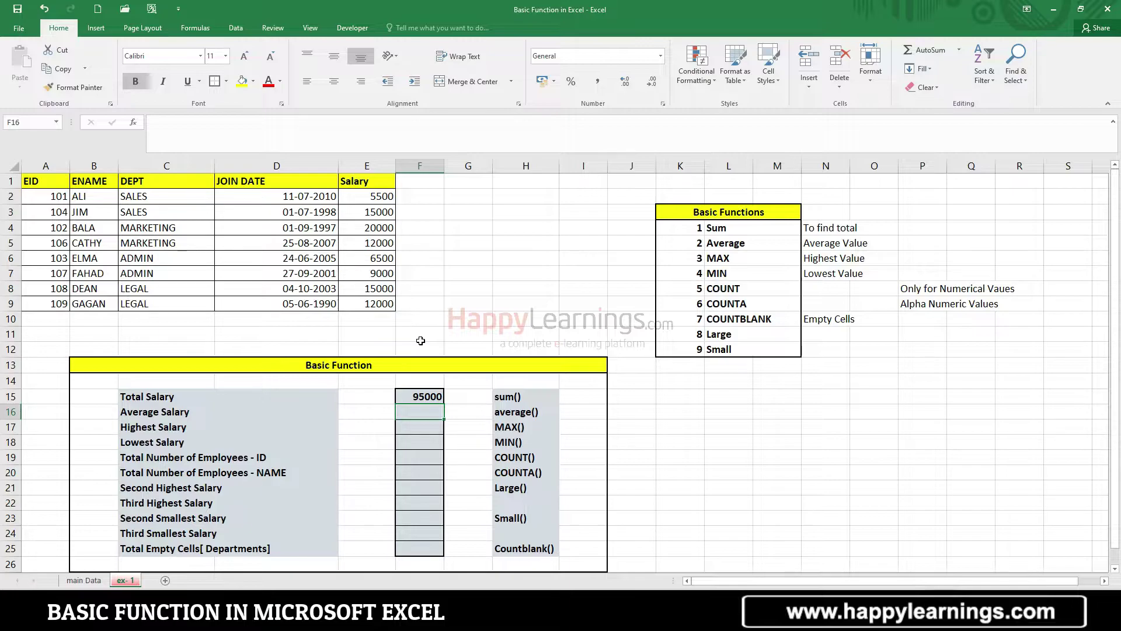
pyautogui.press('Up')
pyautogui.write('=')
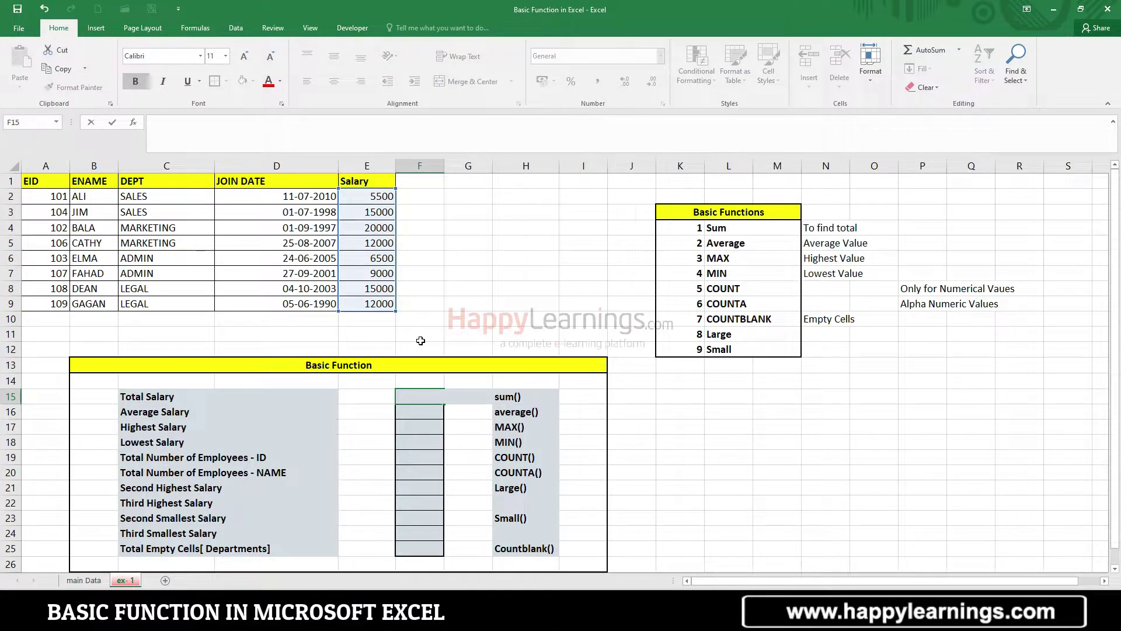
pyautogui.write('sum')
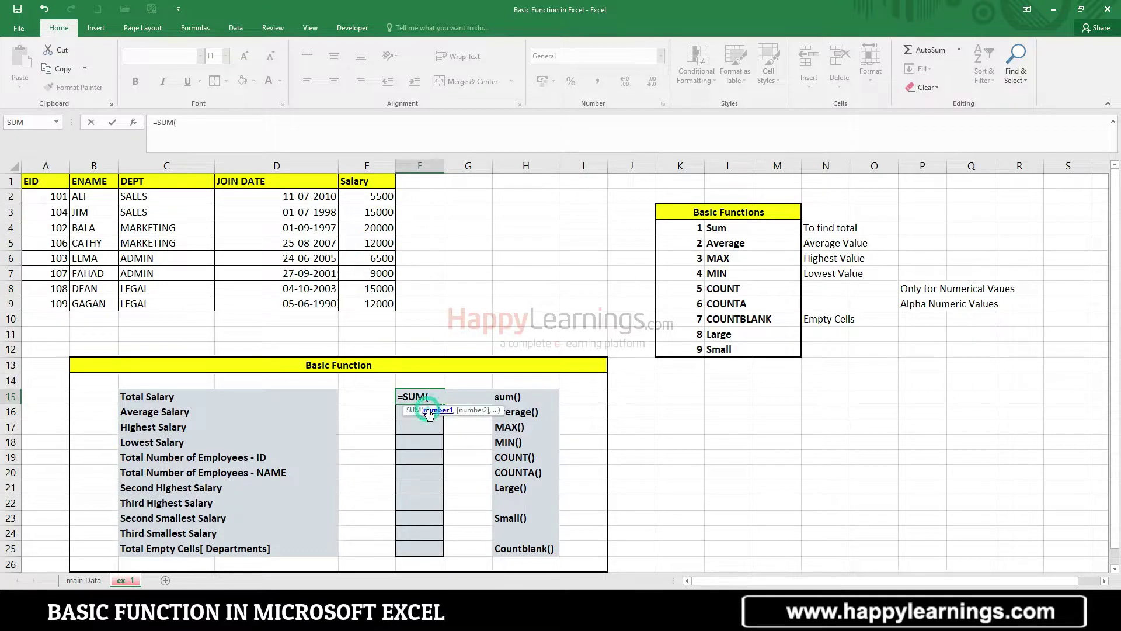
pyautogui.doubleClick(425, 411)
pyautogui.moveTo(351, 197); pyautogui.dragTo(359, 295)
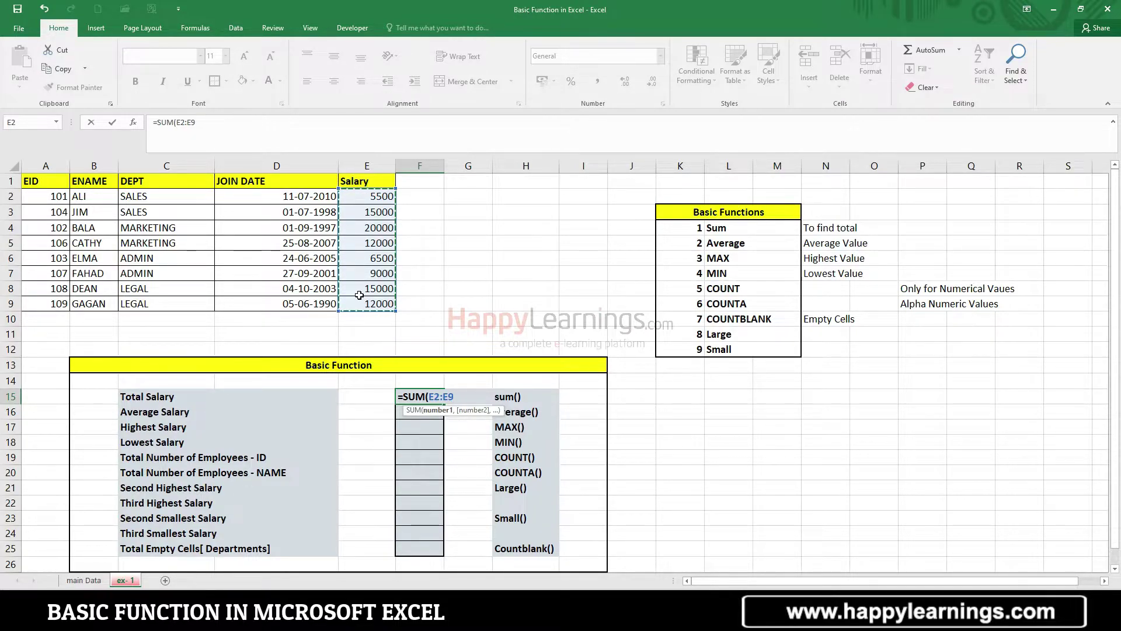
pyautogui.press('Return')
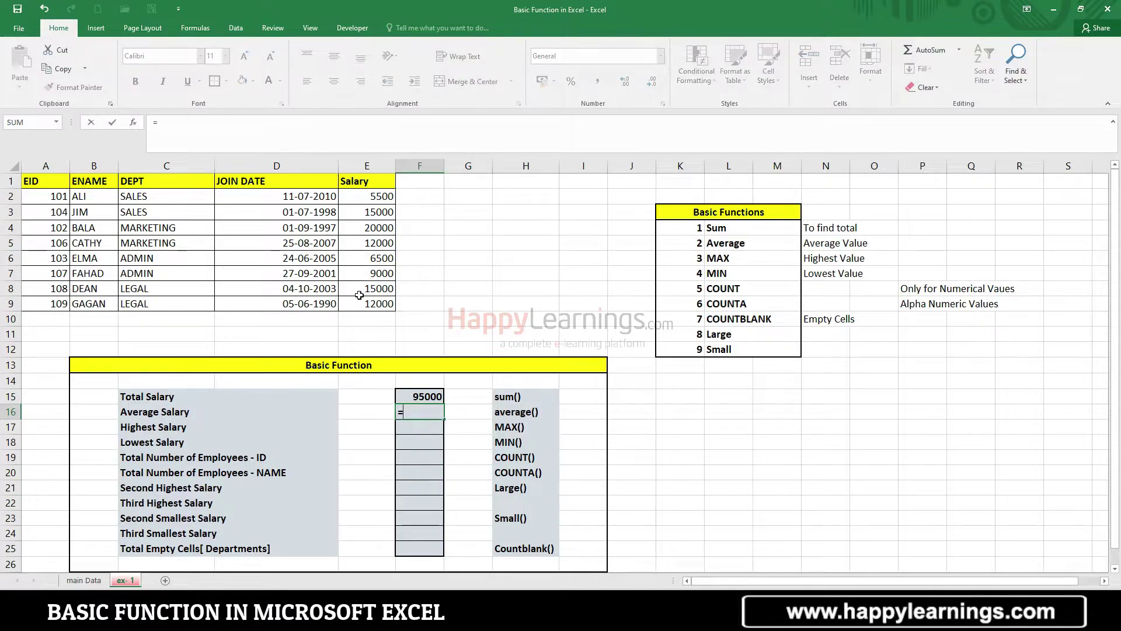
# Enter =AVERAGE(E2:E9) in F16 so Average Salary shows 11875.
pyautogui.write('=aver')
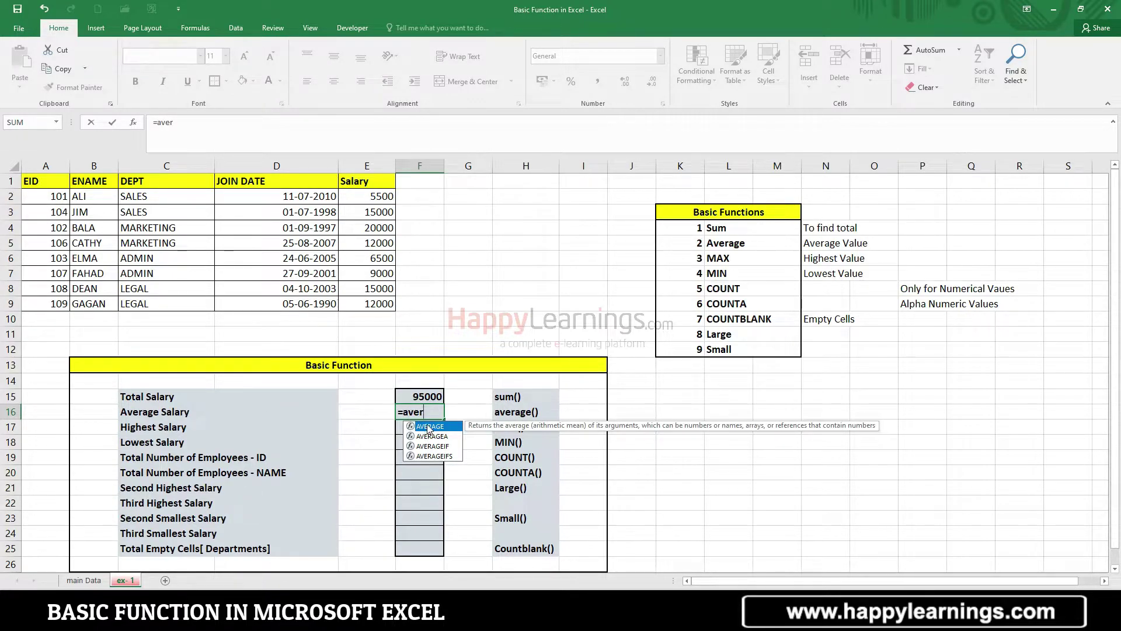
pyautogui.doubleClick(426, 426)
pyautogui.moveTo(365, 197); pyautogui.dragTo(373, 304)
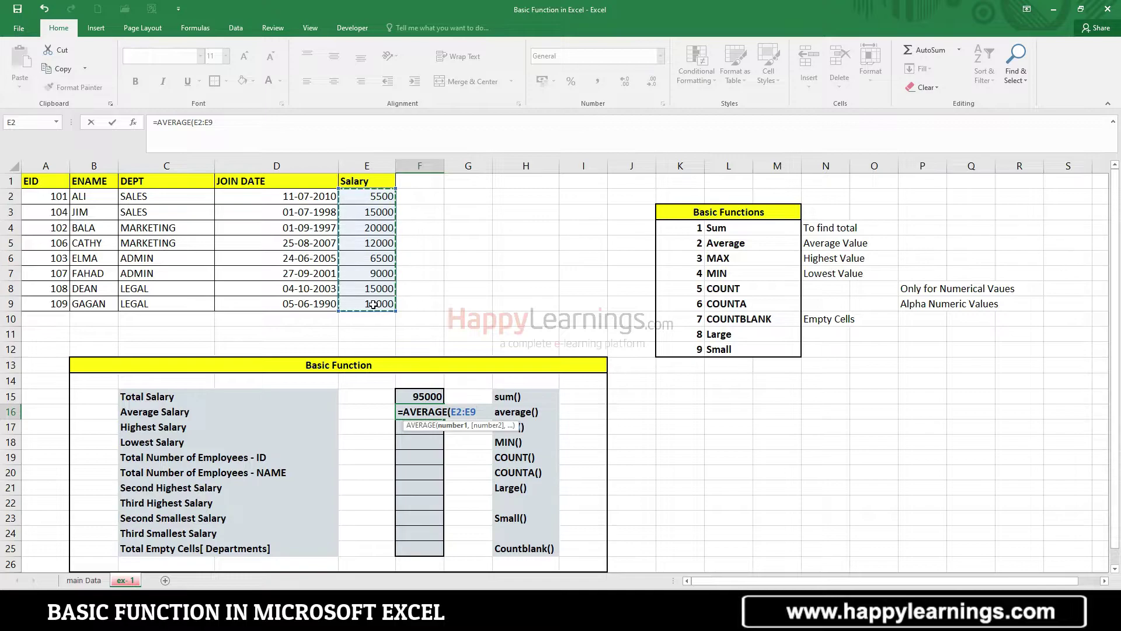
pyautogui.press('Return')
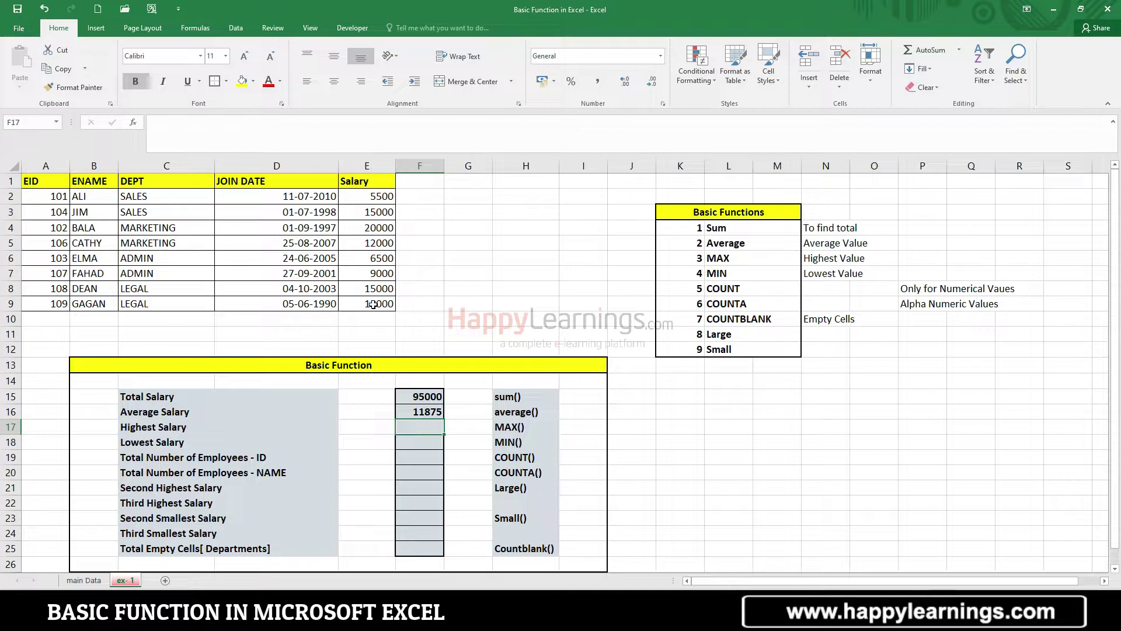
# Enter =MAX over the salaries E2:E9 in F17 so Highest Salary shows 20000.
pyautogui.write('=max')
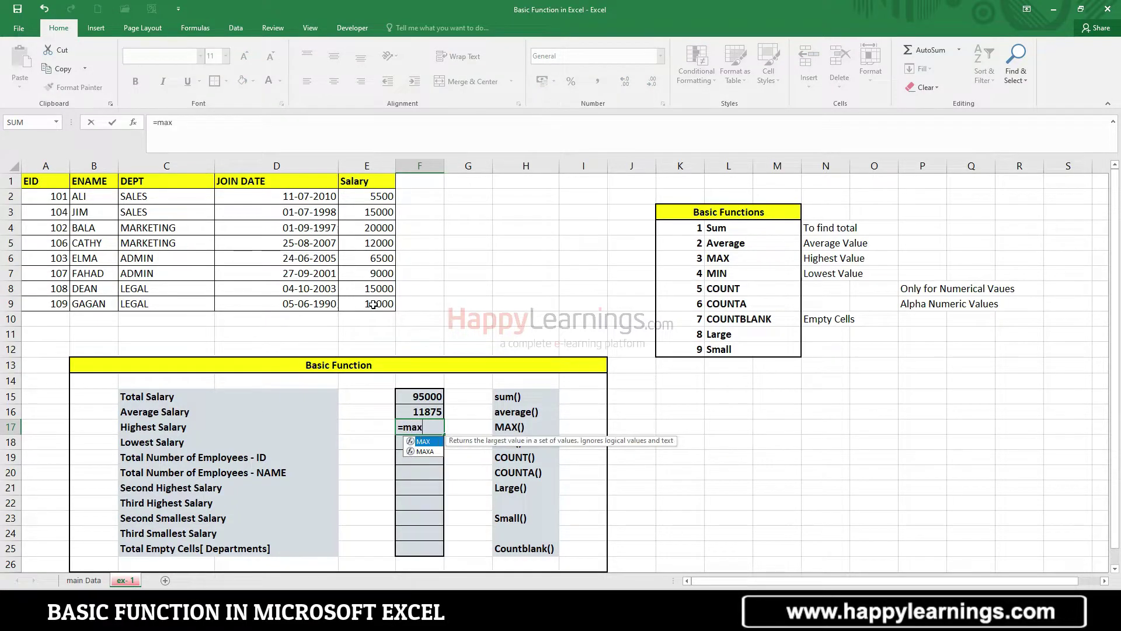
pyautogui.doubleClick(423, 442)
pyautogui.moveTo(367, 200); pyautogui.dragTo(363, 296)
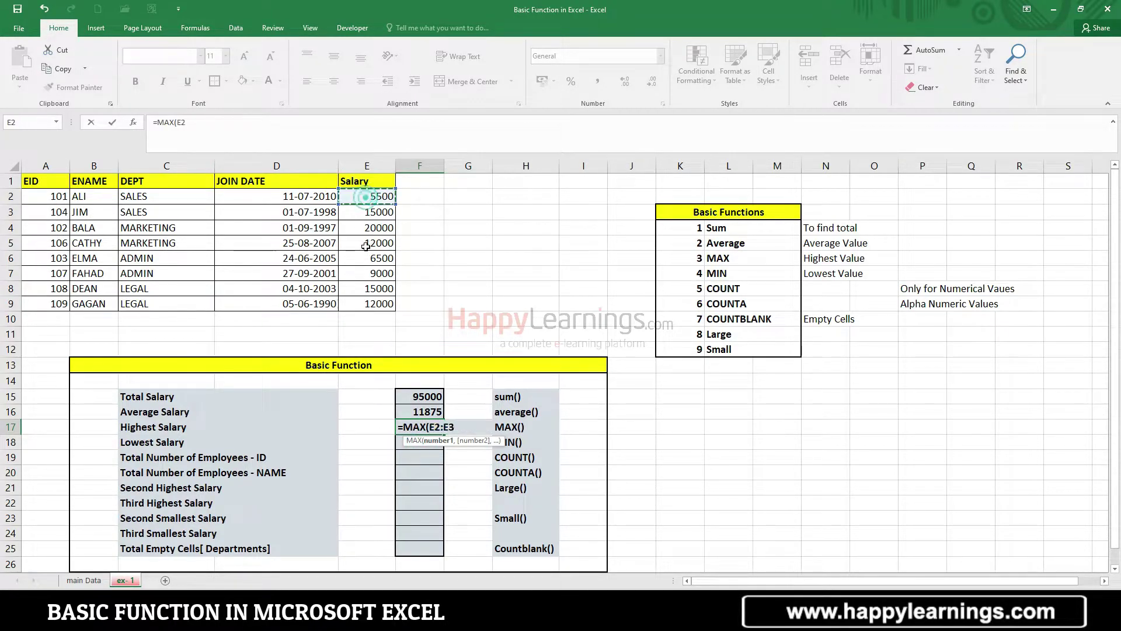
pyautogui.press('Return')
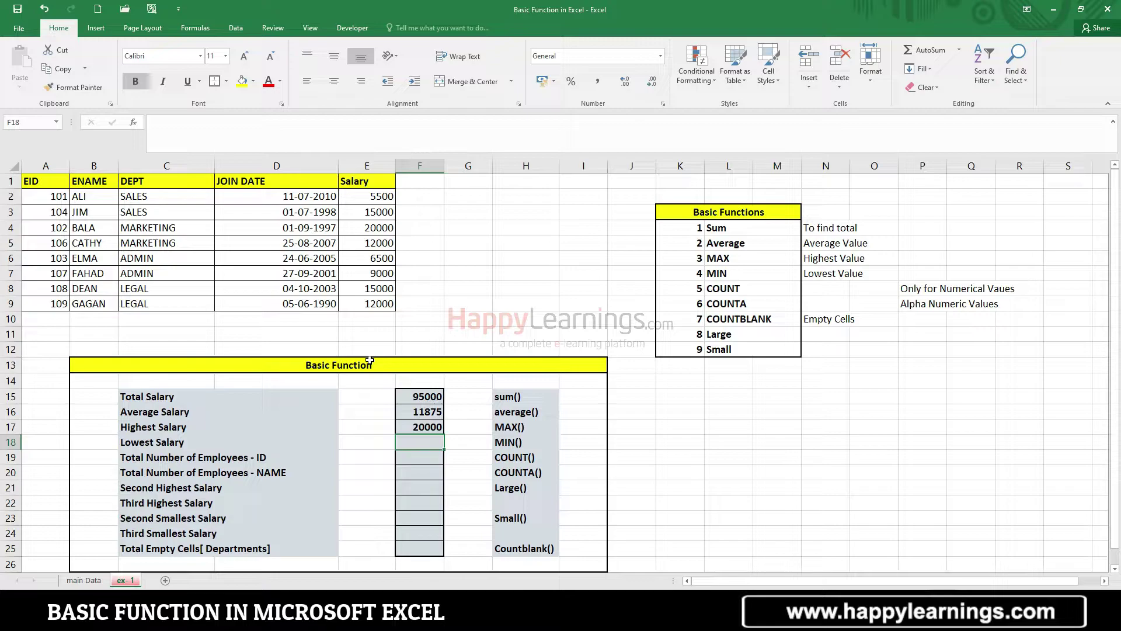
# Enter =MIN(E2:E9) in F18 so Lowest Salary shows 5500.
pyautogui.write('=MIN')
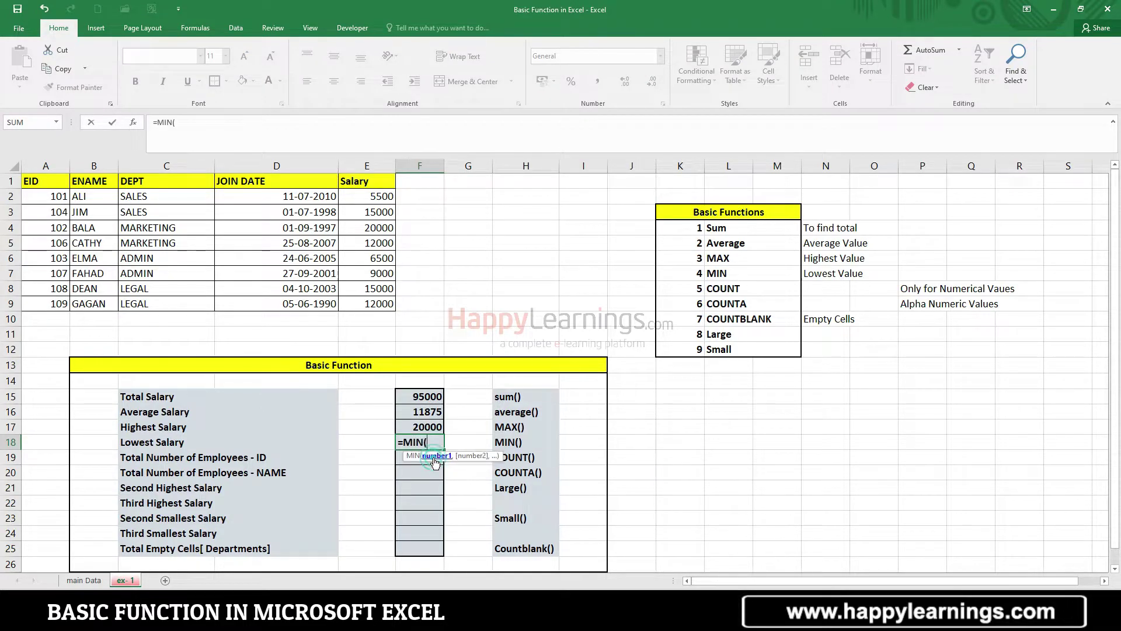
pyautogui.write('(')
pyautogui.moveTo(379, 197); pyautogui.dragTo(380, 302)
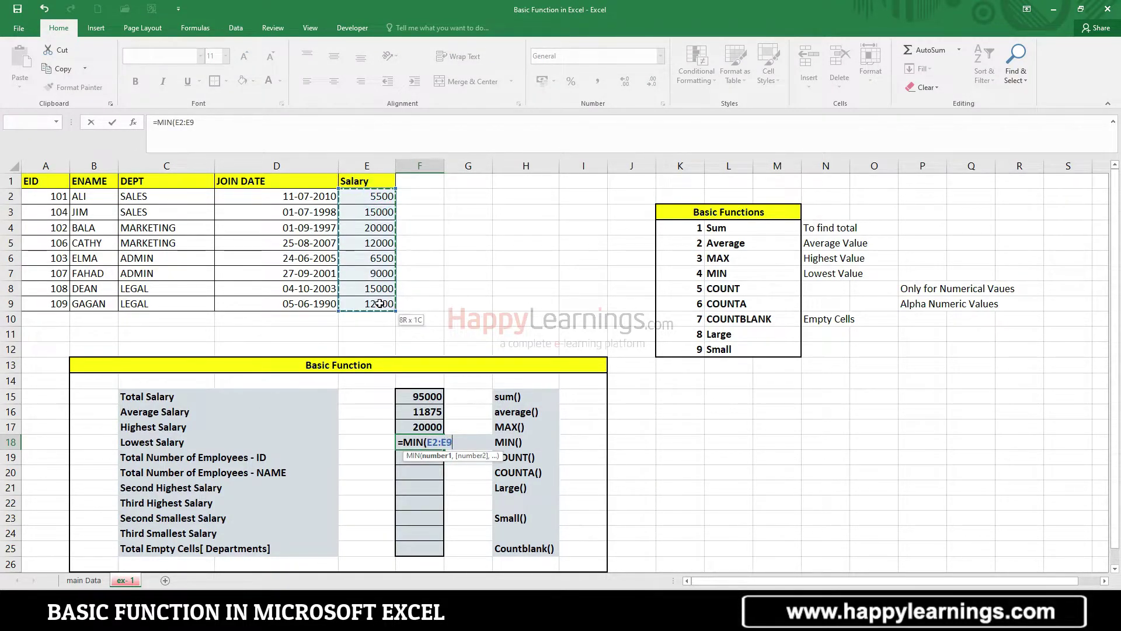
pyautogui.press('Return')
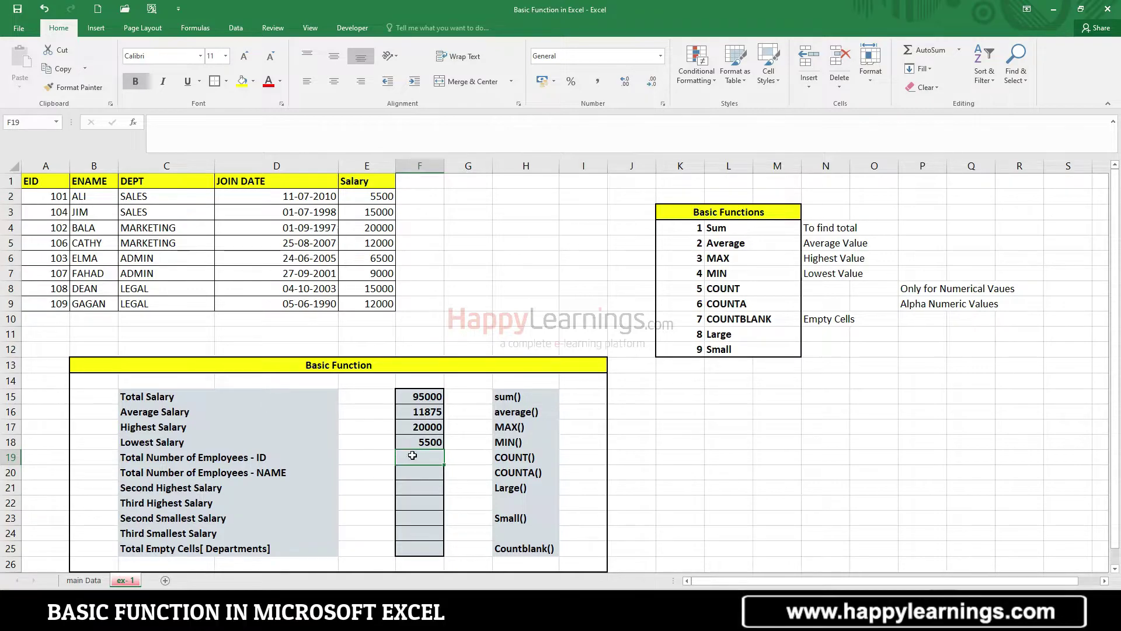
# Enter =COUNT(B2:B9) in F19 for the employee count, which returns 0.
pyautogui.write('=')
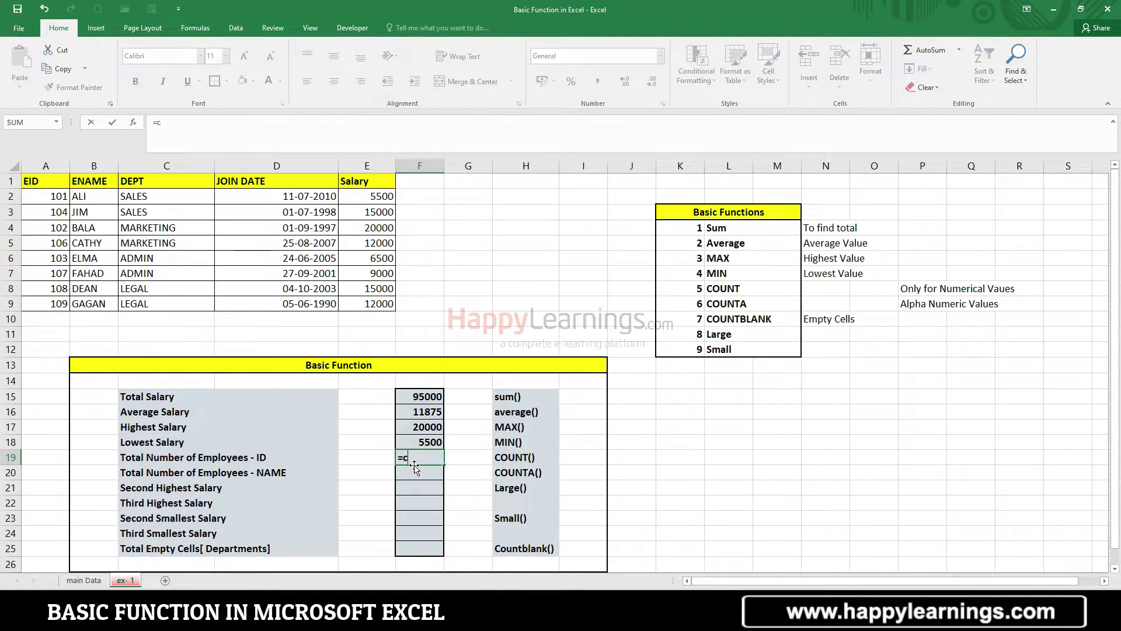
pyautogui.write('coun')
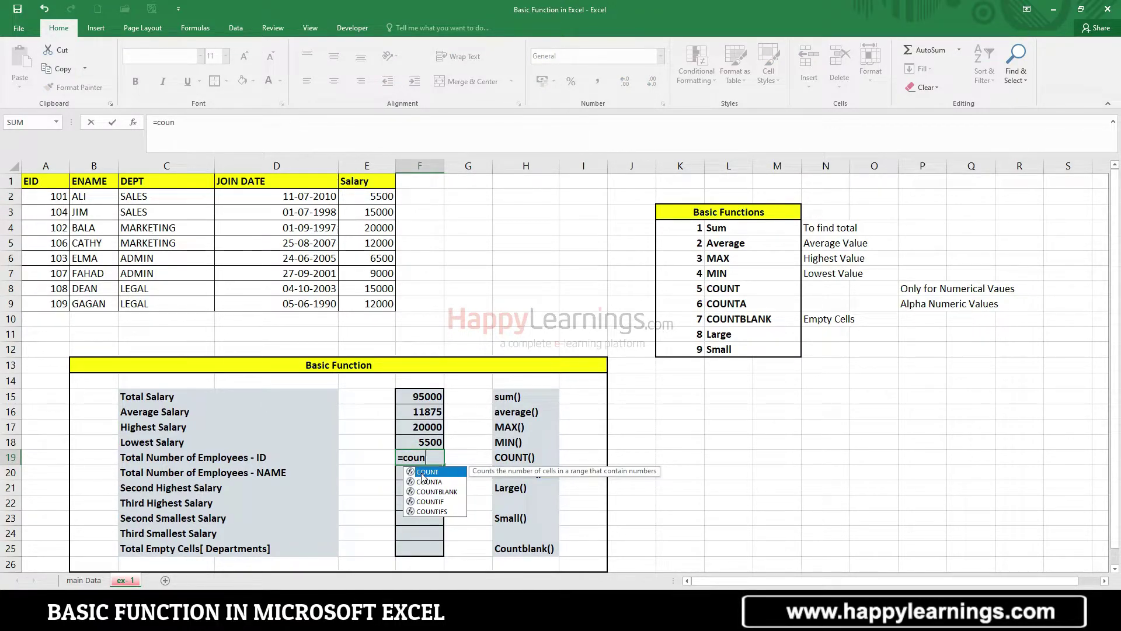
pyautogui.doubleClick(421, 472)
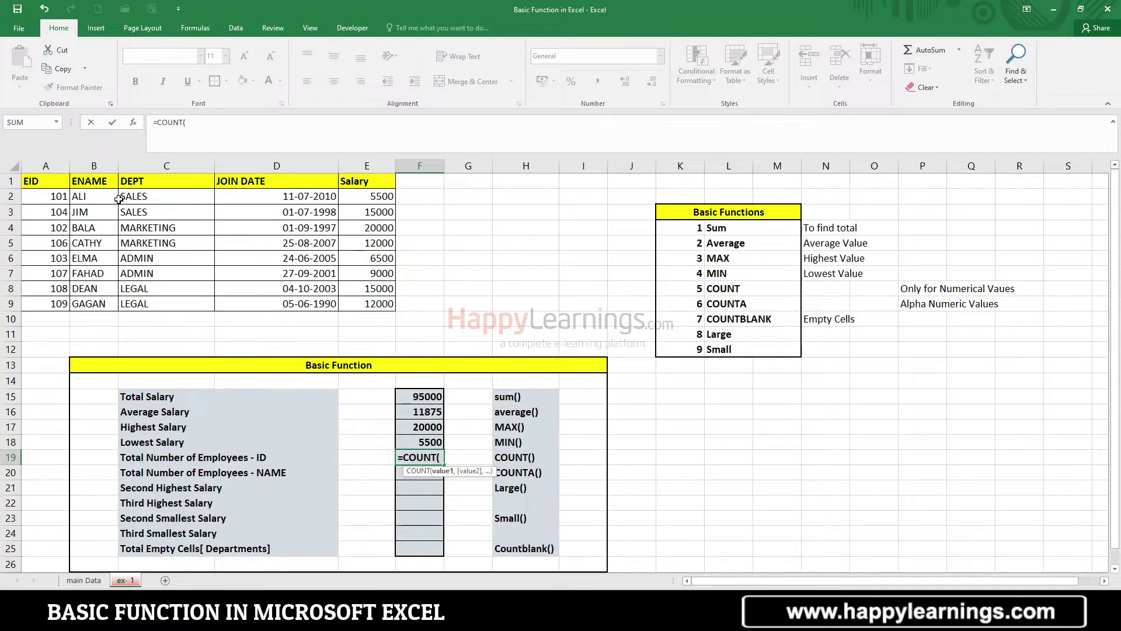
pyautogui.moveTo(100, 196); pyautogui.dragTo(101, 304)
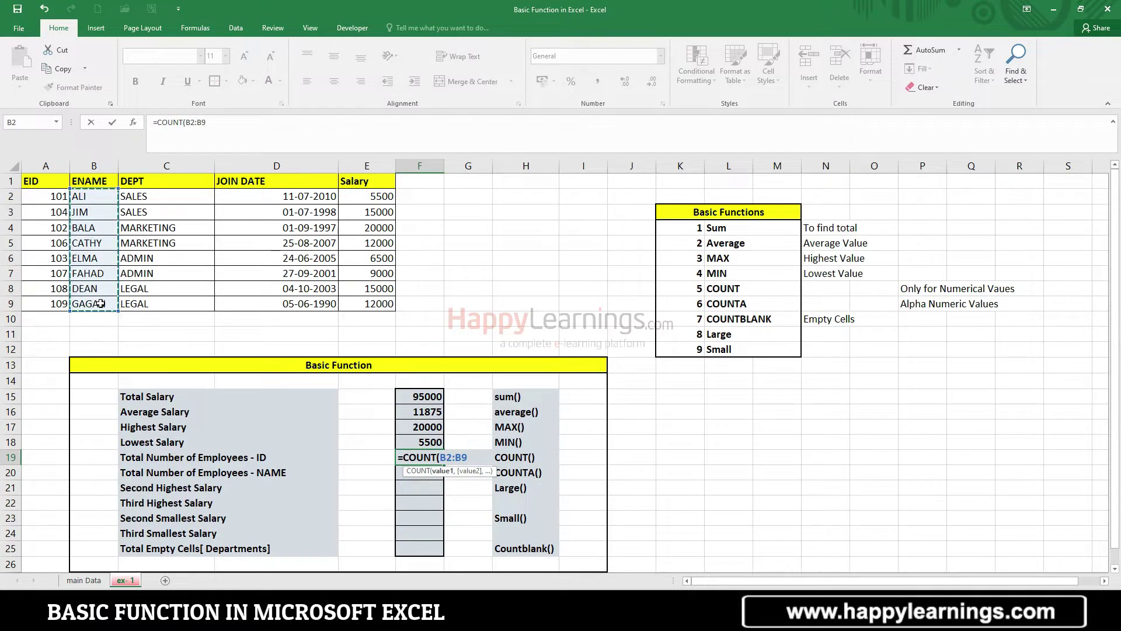
pyautogui.press('Return')
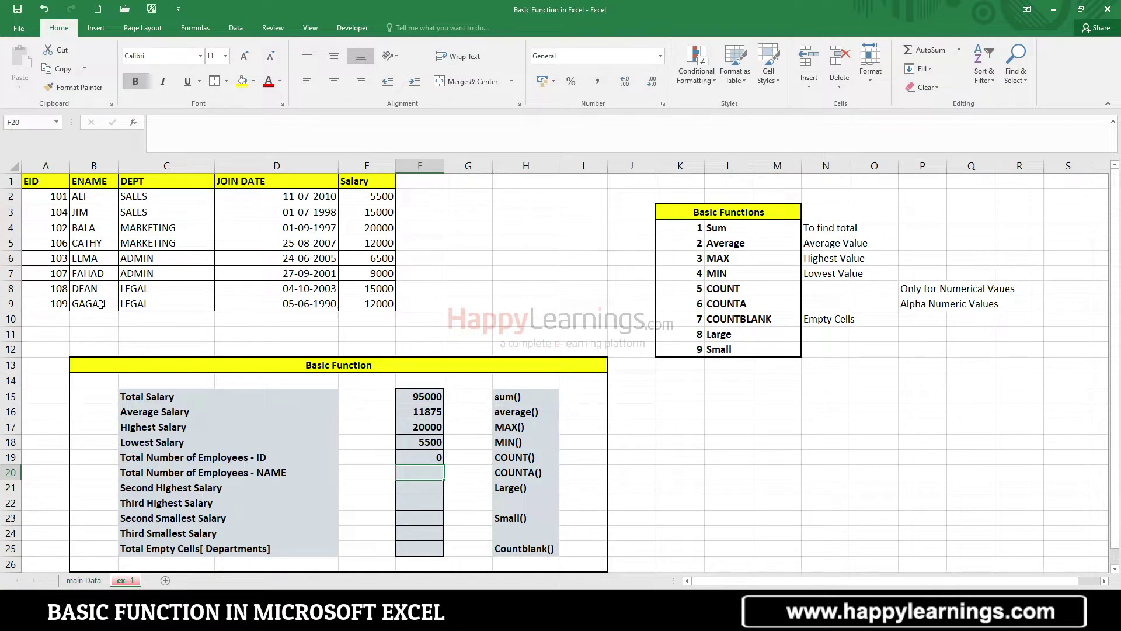
# Rewrite the F19 formula as =COUNT(A2:A9) over employee IDs so it shows 8.
pyautogui.click(422, 457)
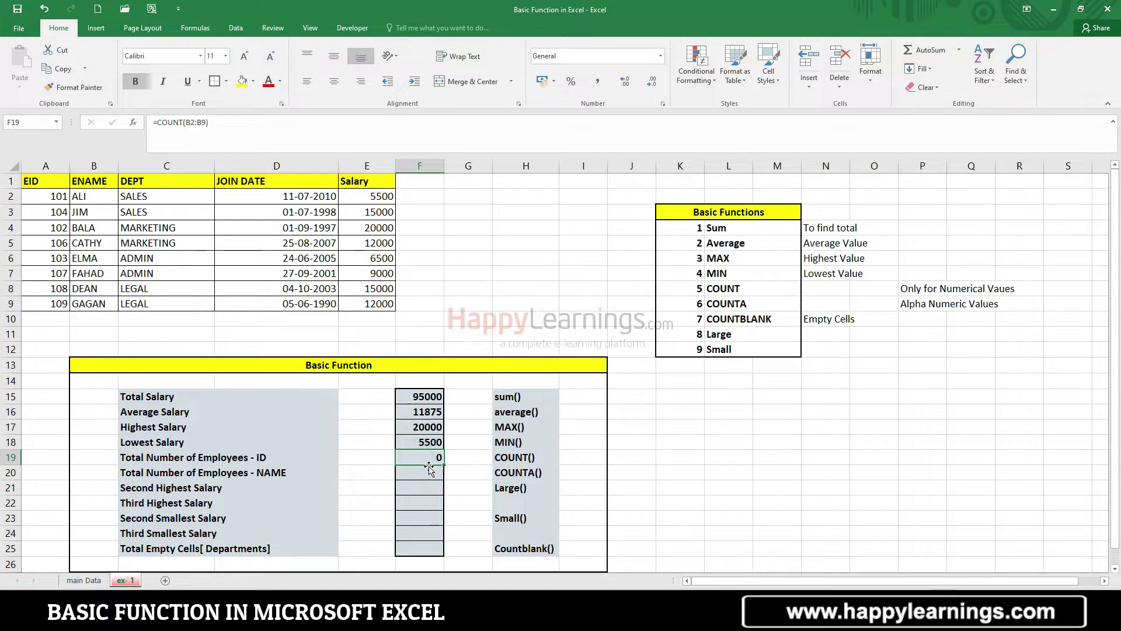
pyautogui.press('F2')
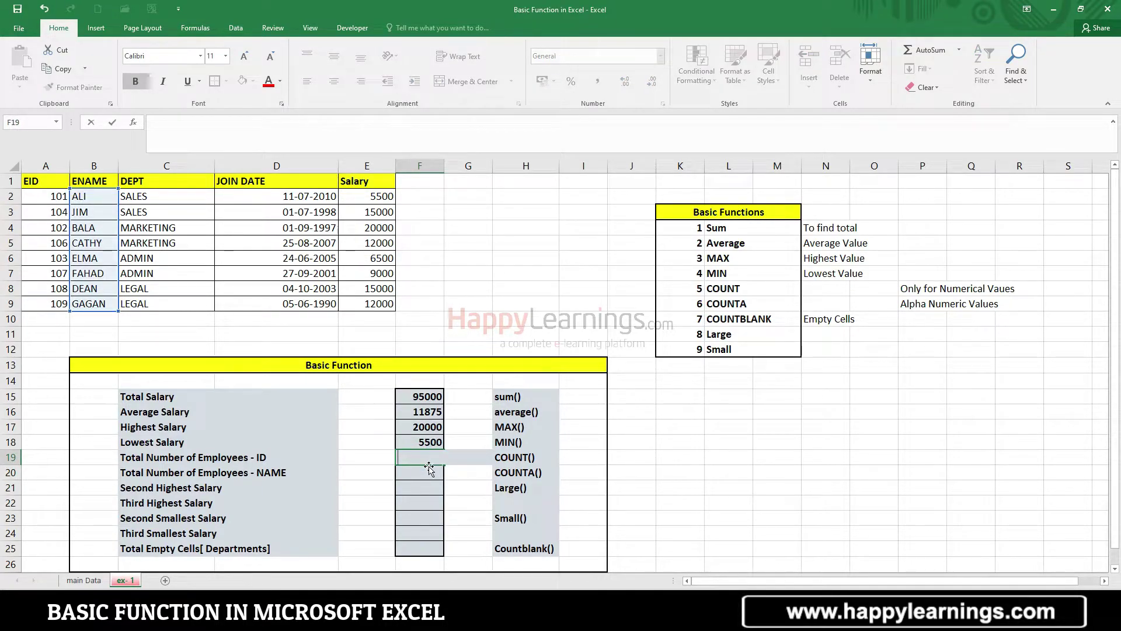
pyautogui.write('=coun')
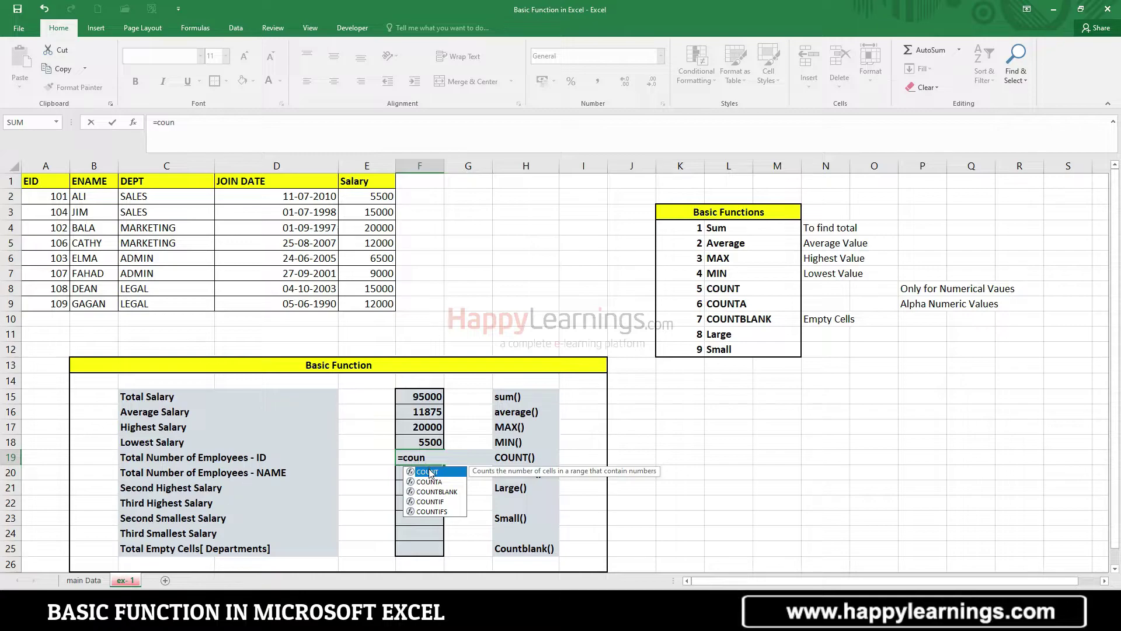
pyautogui.doubleClick(430, 472)
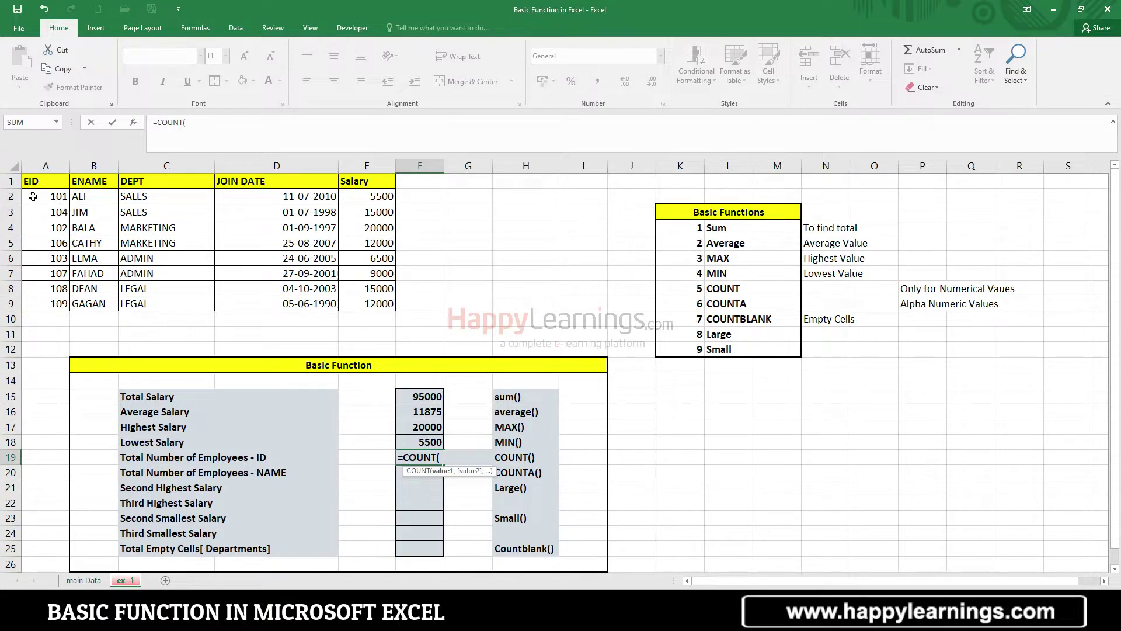
pyautogui.moveTo(34, 196); pyautogui.dragTo(61, 302)
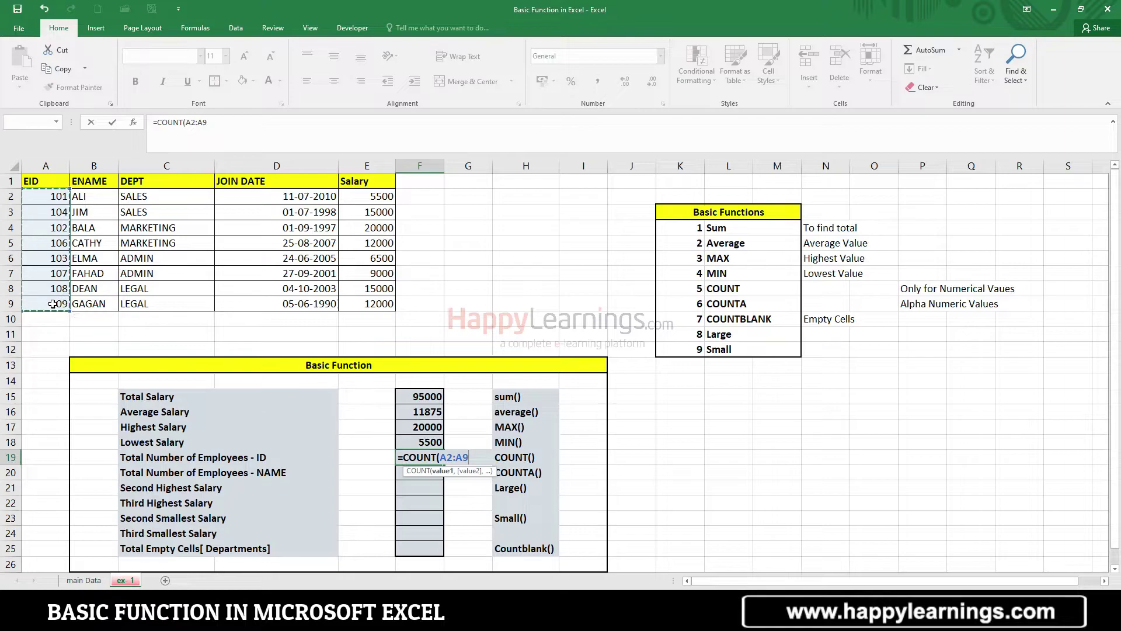
pyautogui.press('Return')
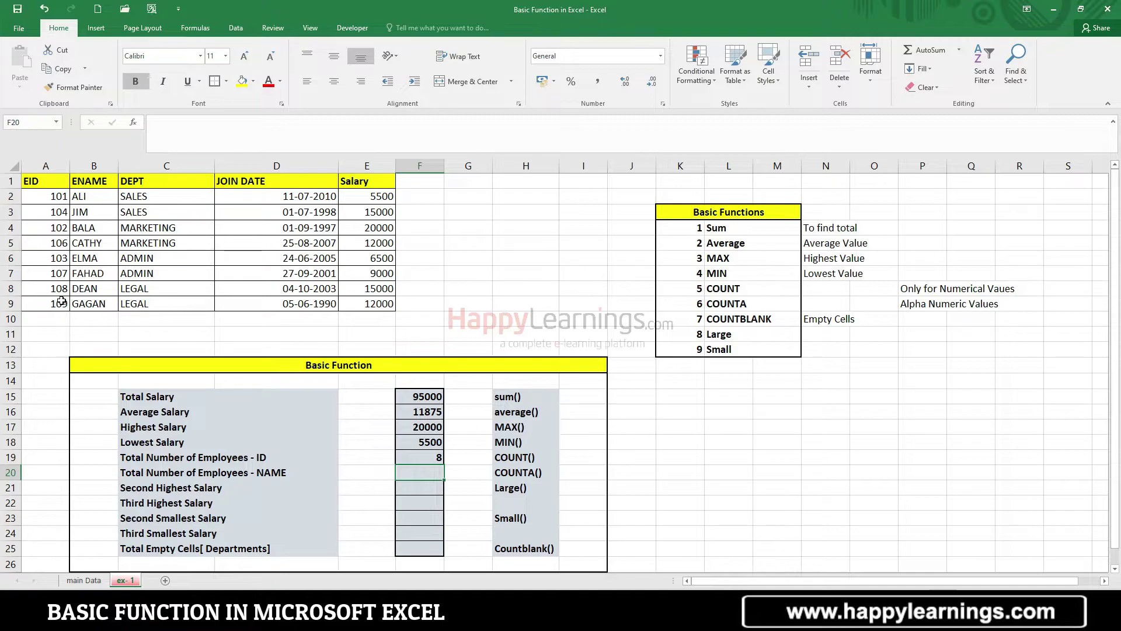
# Enter =COUNTA(B2:B9) in F20 so the employee count by name shows 8.
pyautogui.write('=count')
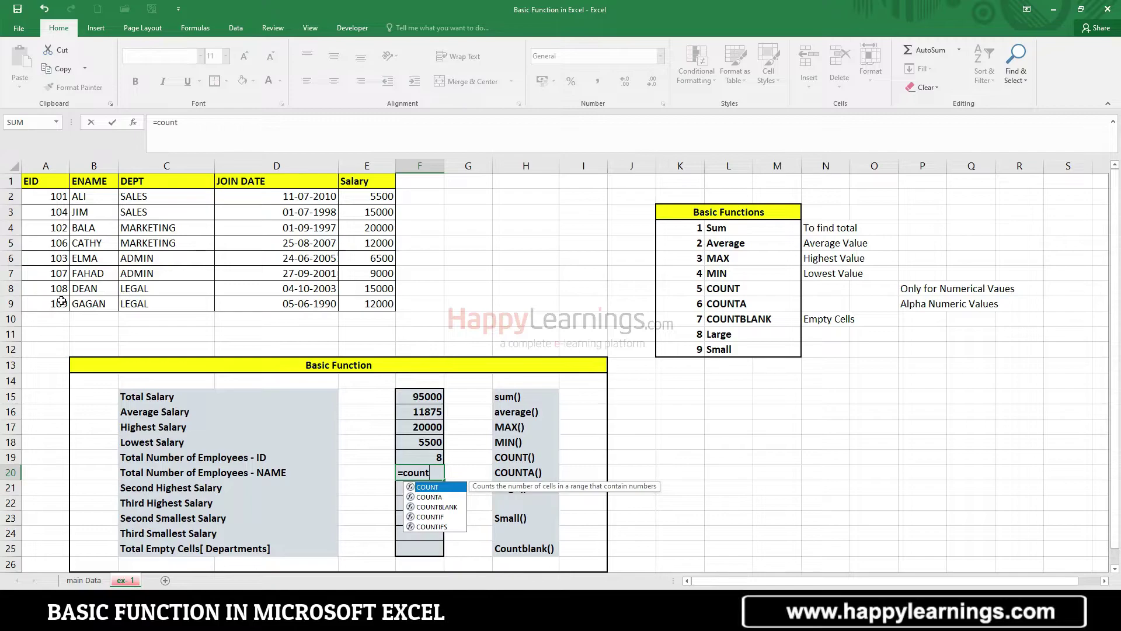
pyautogui.write('a')
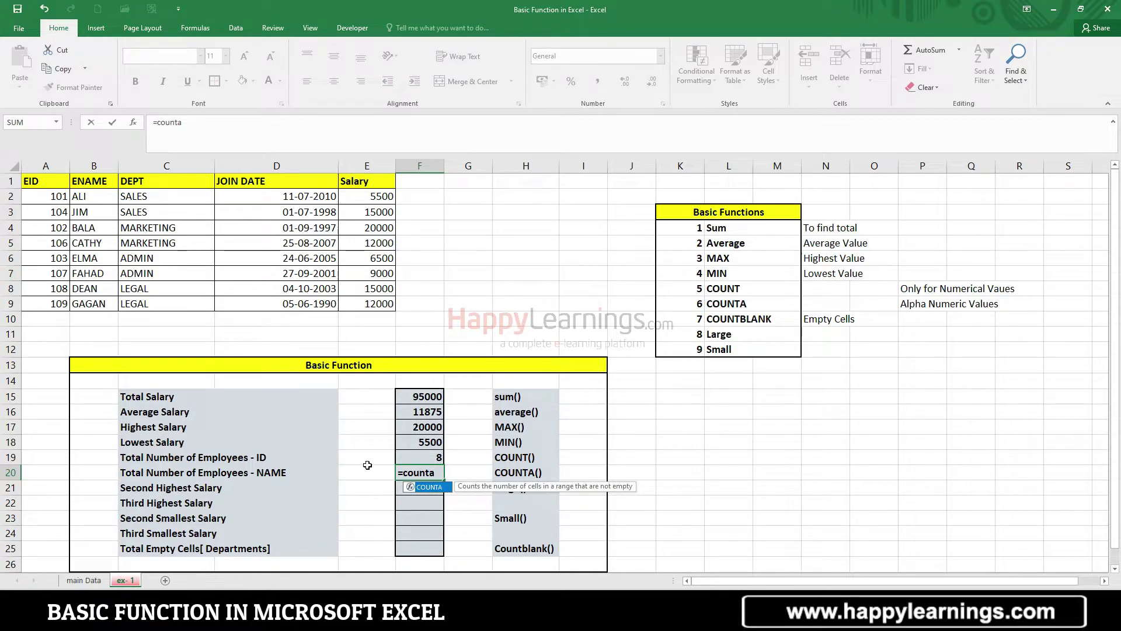
pyautogui.doubleClick(423, 489)
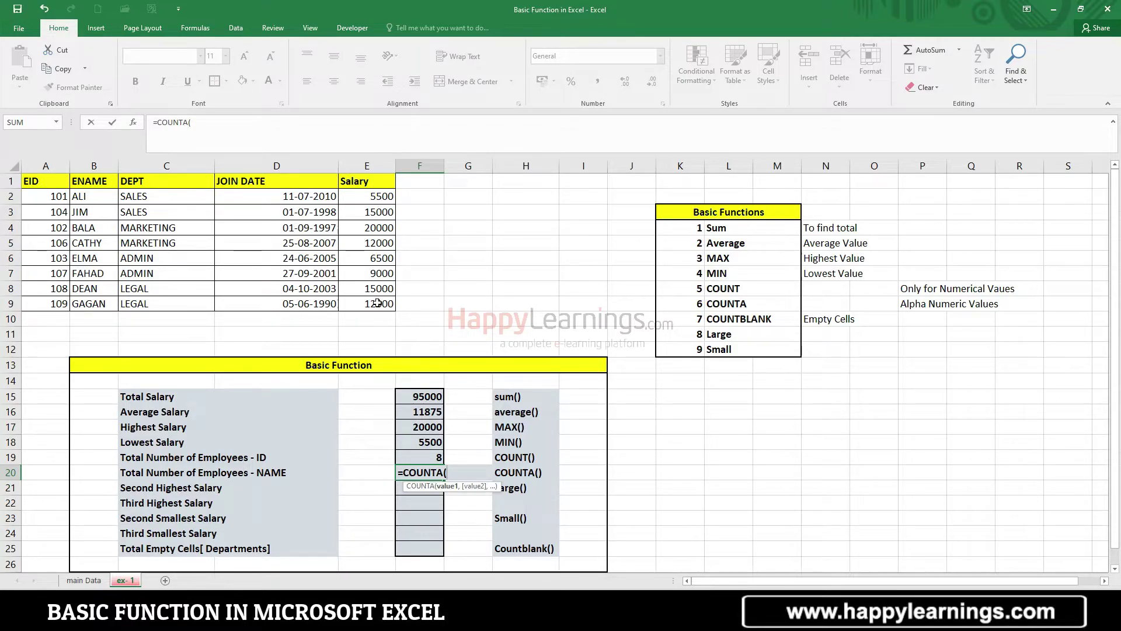
pyautogui.moveTo(82, 197); pyautogui.dragTo(98, 303)
pyautogui.press('Return')
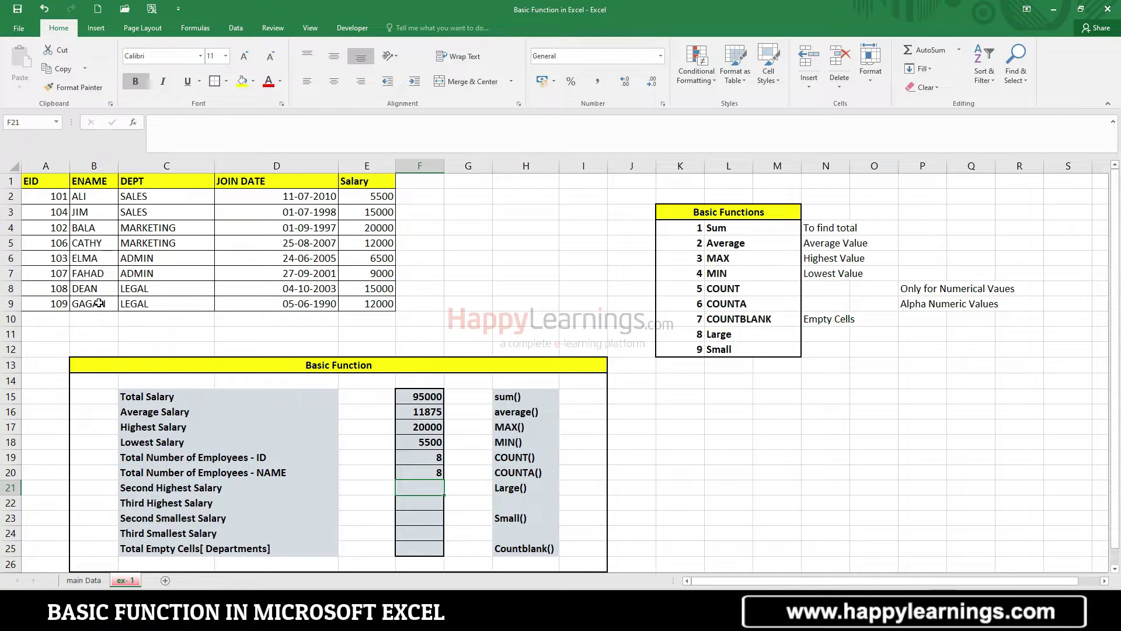
# Enter =LARGE(E2:E9,2) in F21 so Second Highest Salary shows 15000.
pyautogui.write('=')
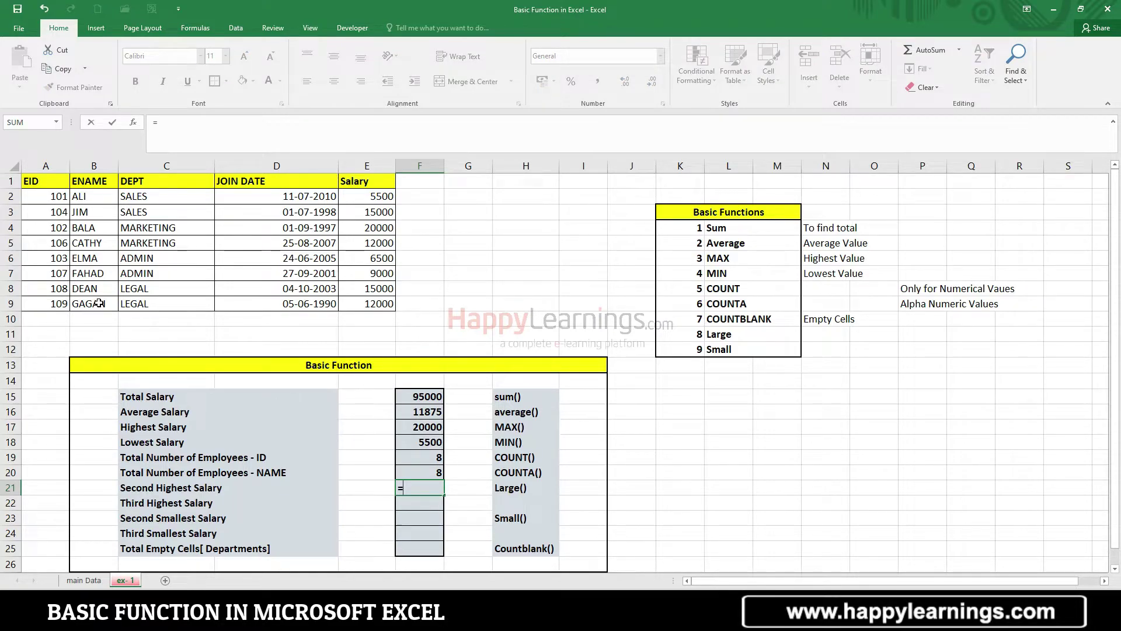
pyautogui.write('lar')
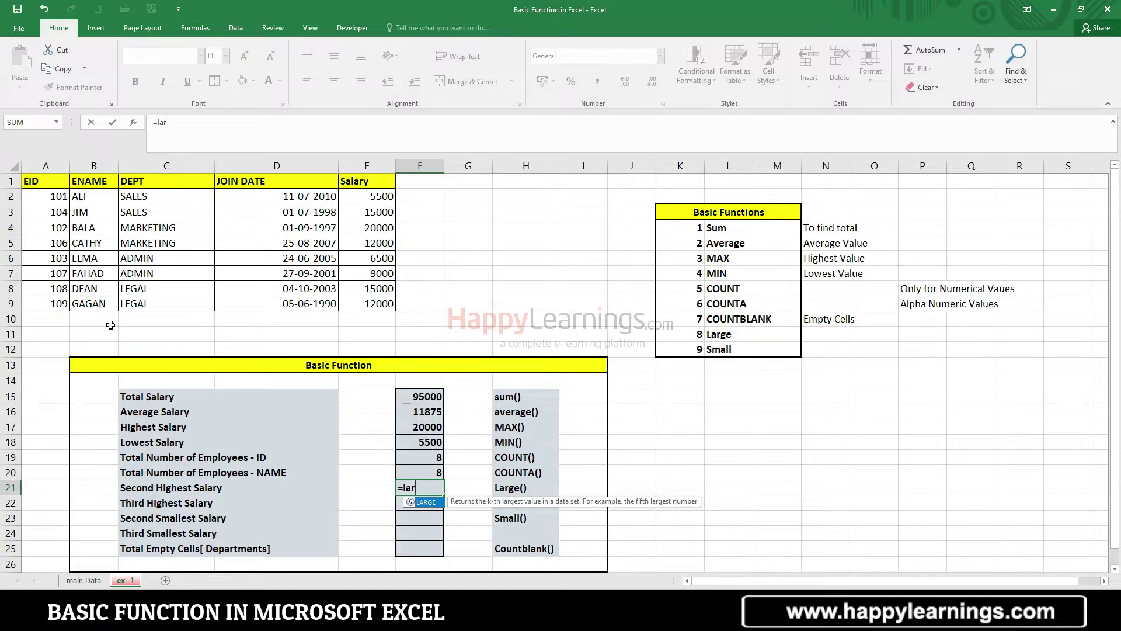
pyautogui.doubleClick(419, 503)
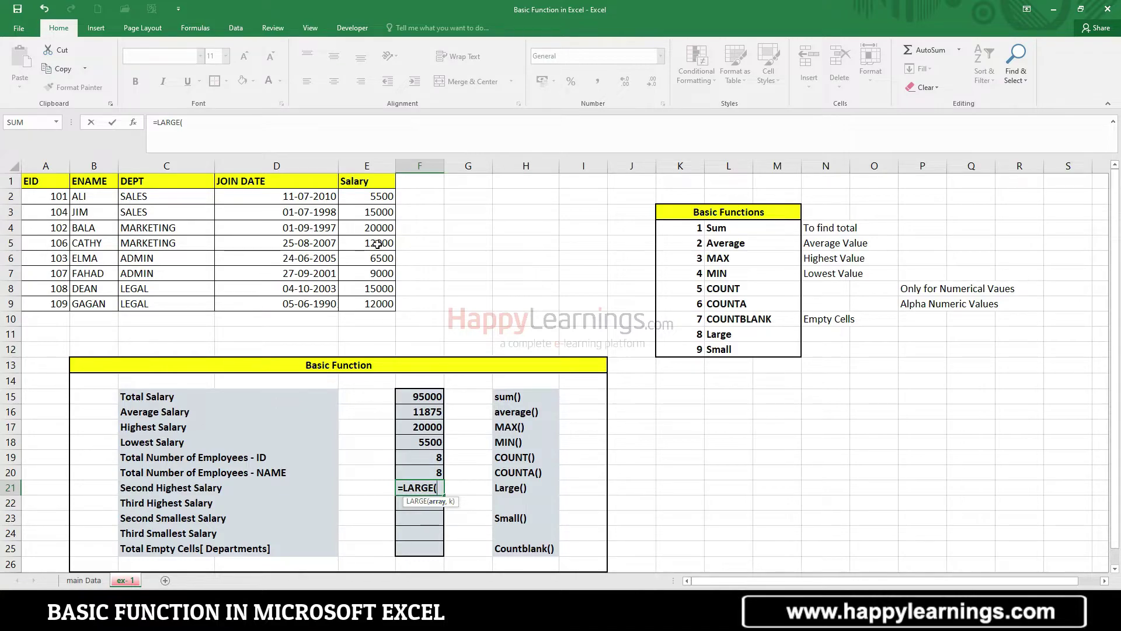
pyautogui.moveTo(360, 197); pyautogui.dragTo(360, 304)
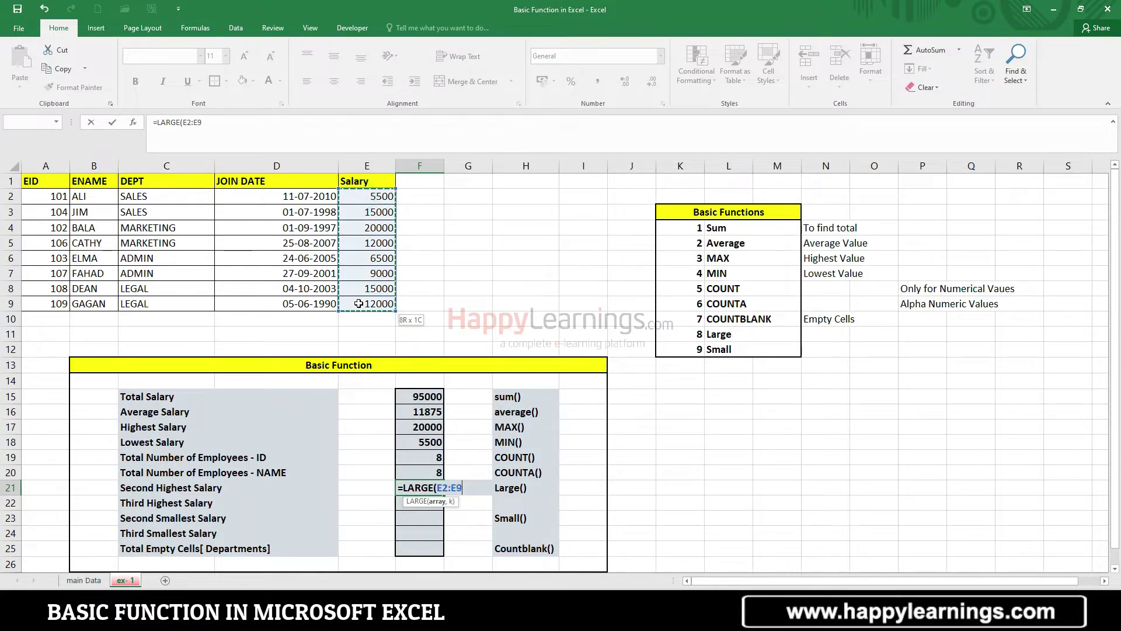
pyautogui.write(',')
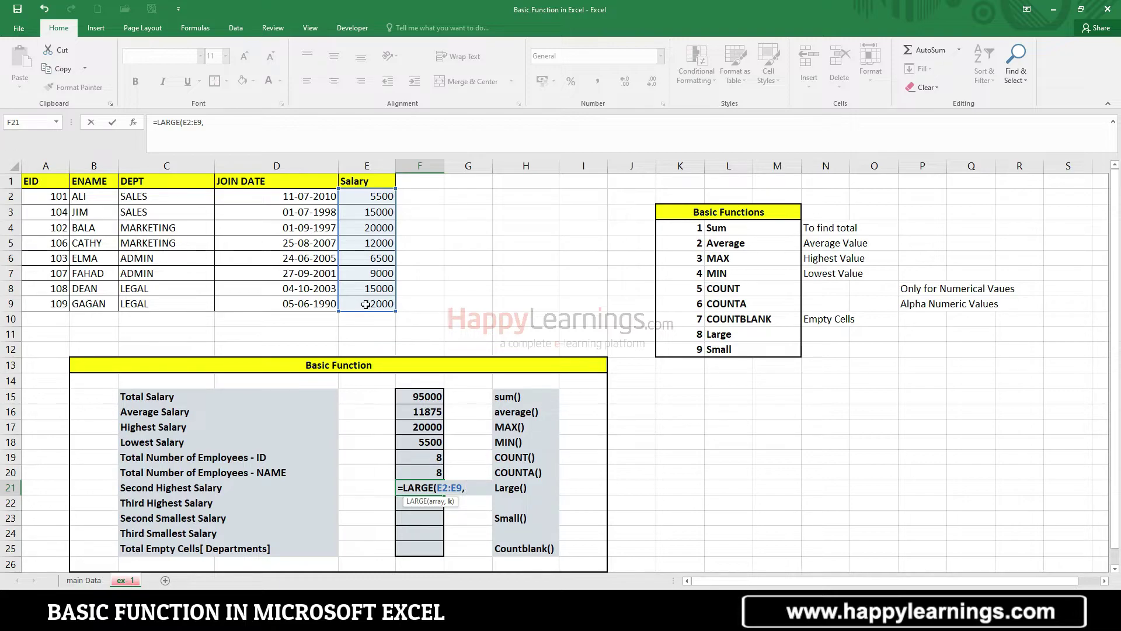
pyautogui.write('"2')
pyautogui.press('Return')
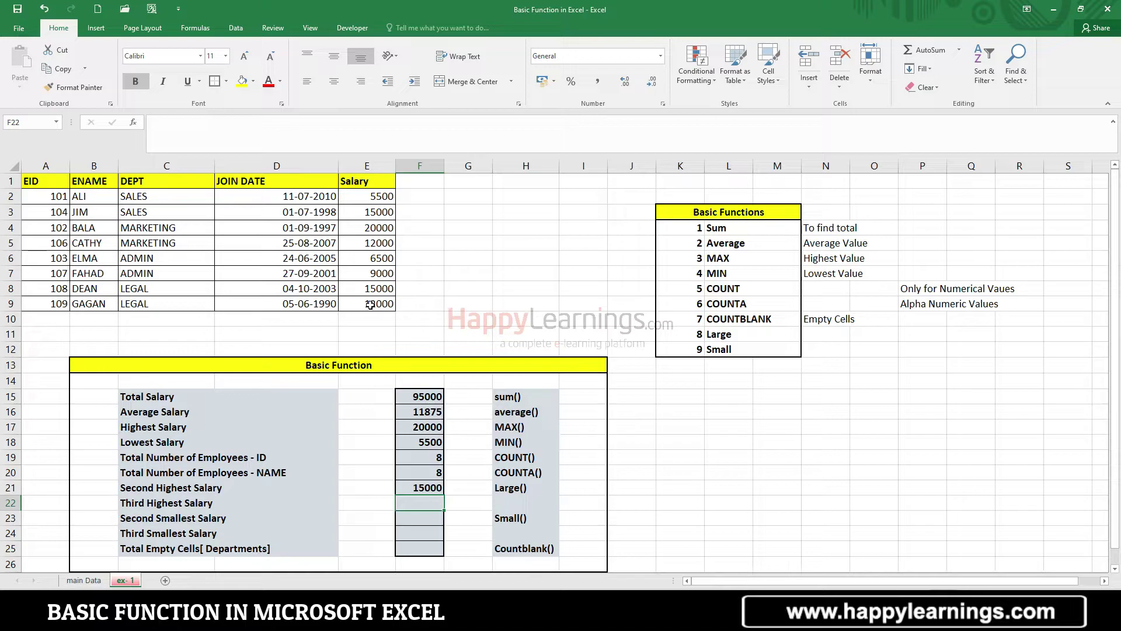
# Enter =LARGE(E2:E9,3) in F22 so Third Highest Salary shows 15000.
pyautogui.click(423, 425)
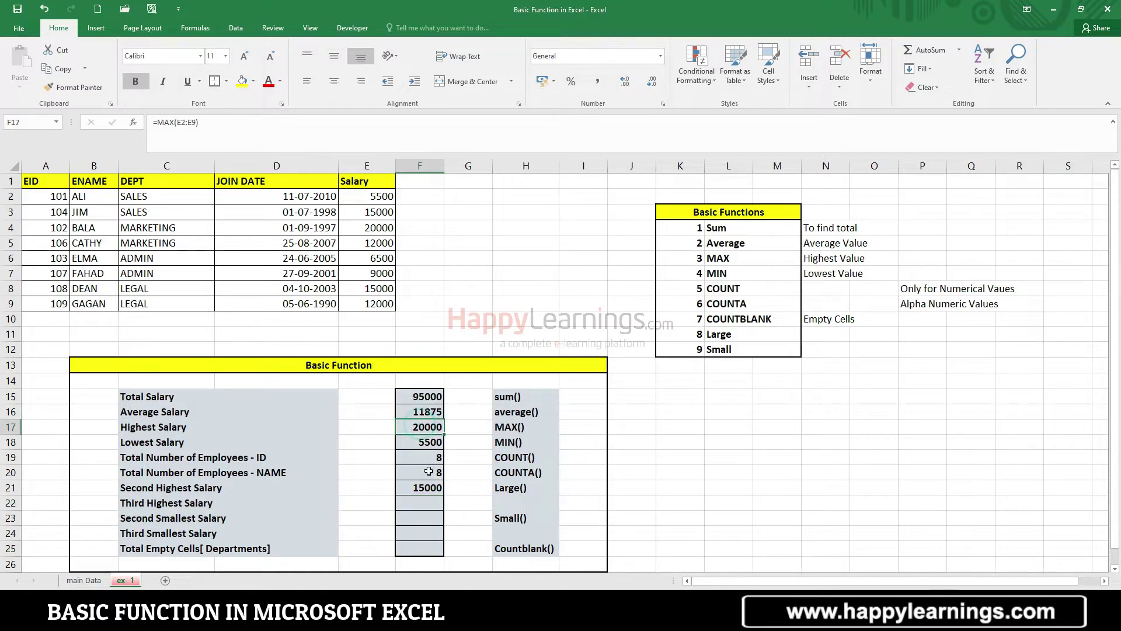
pyautogui.click(424, 489)
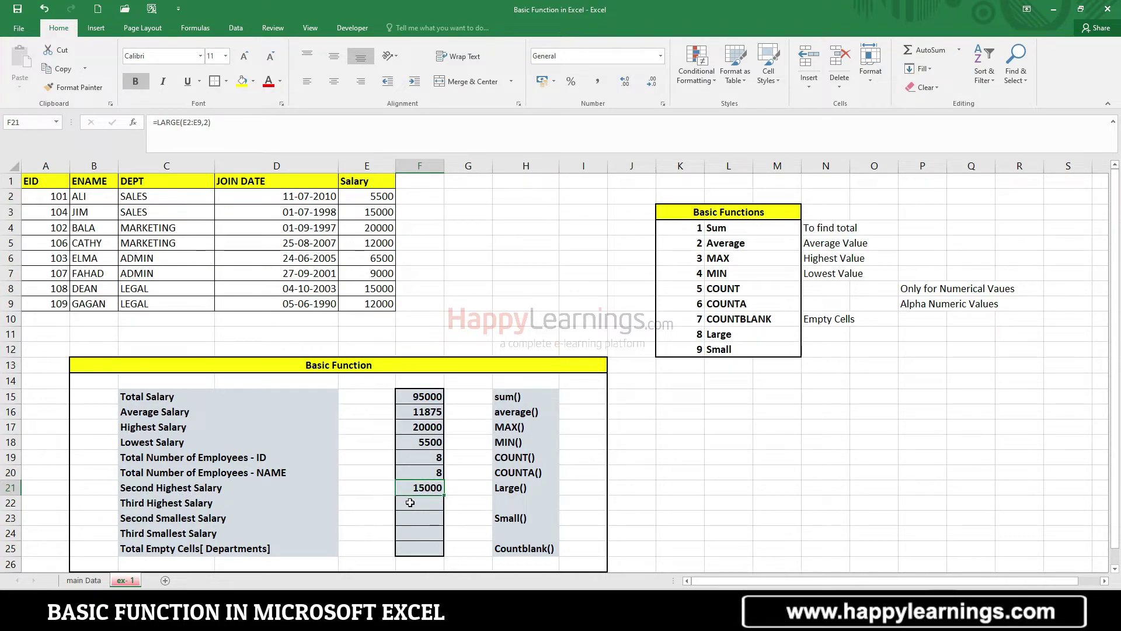
pyautogui.click(408, 501)
pyautogui.write('=lar')
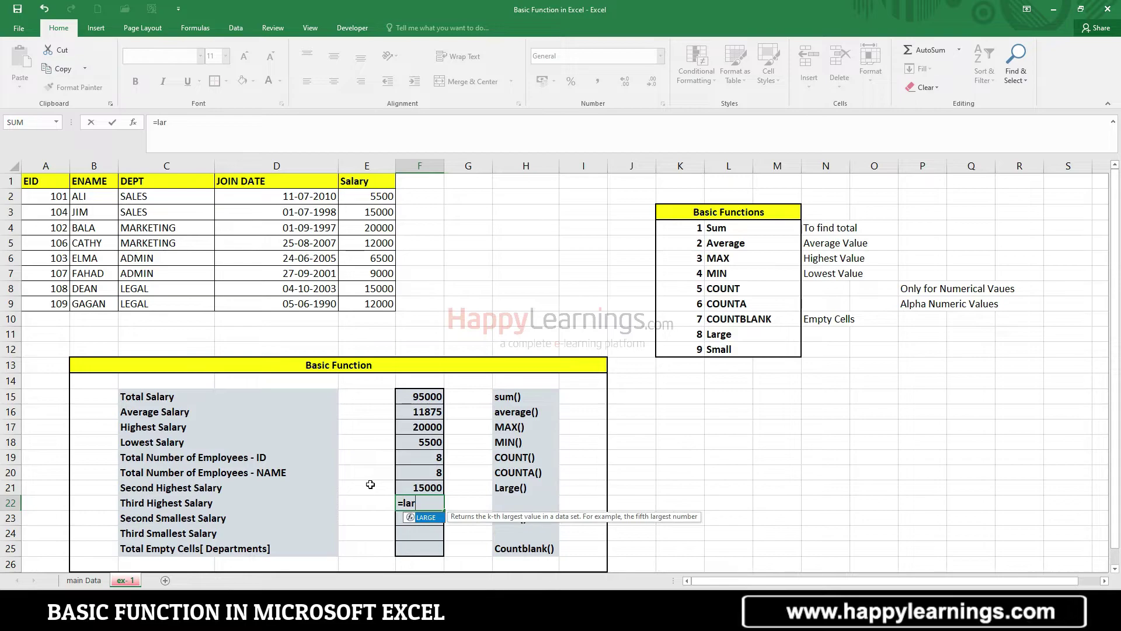
pyautogui.write('g')
pyautogui.press('Tab')
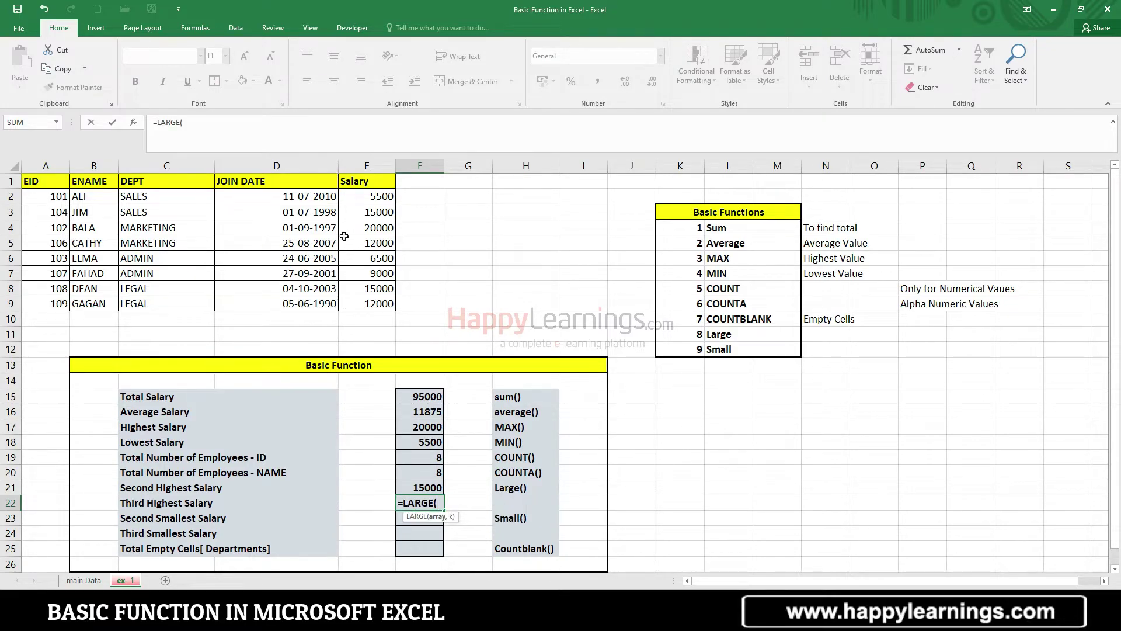
pyautogui.moveTo(361, 197); pyautogui.dragTo(365, 303)
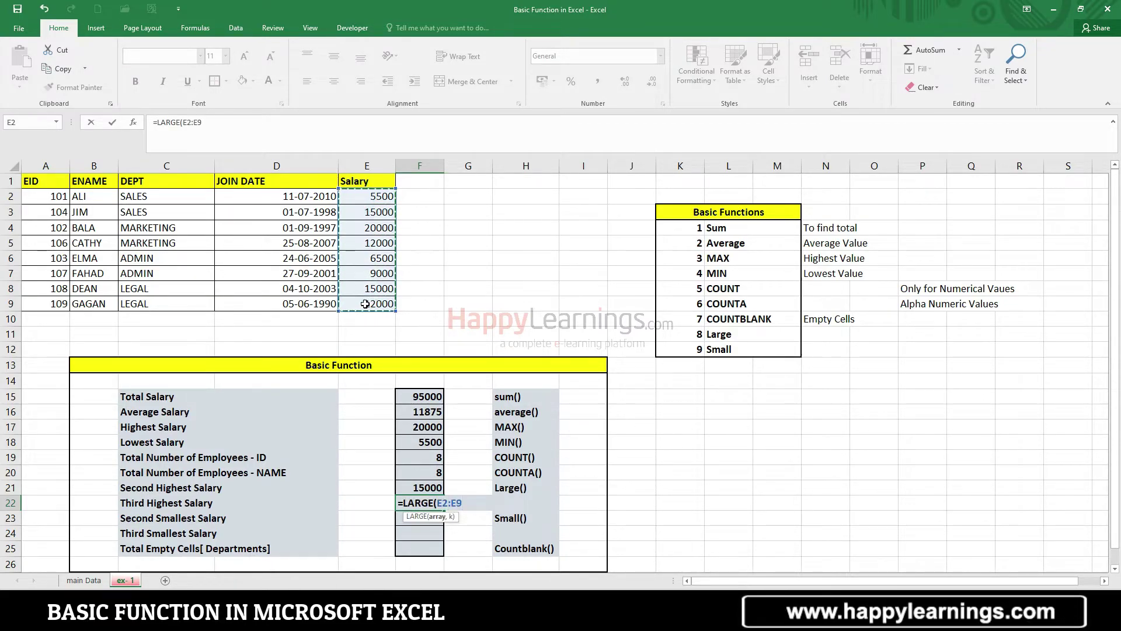
pyautogui.write(',3')
pyautogui.press('Return')
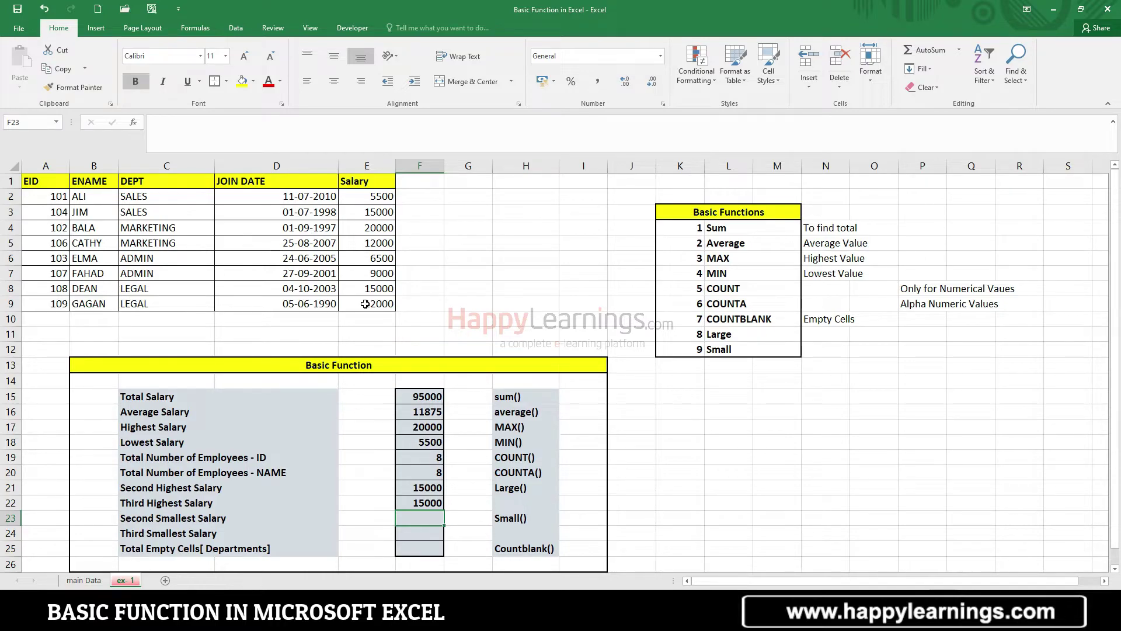
# Change E3's salary to 16000, updating Total to 96000 and Average to 12000.
pyautogui.click(380, 213)
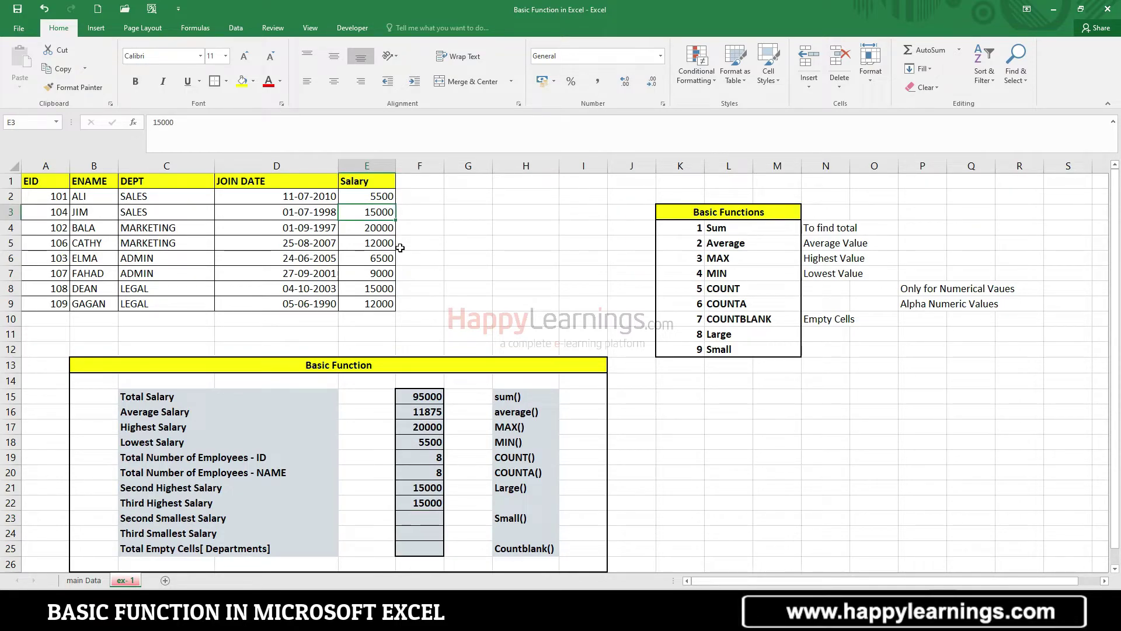
pyautogui.write('1600')
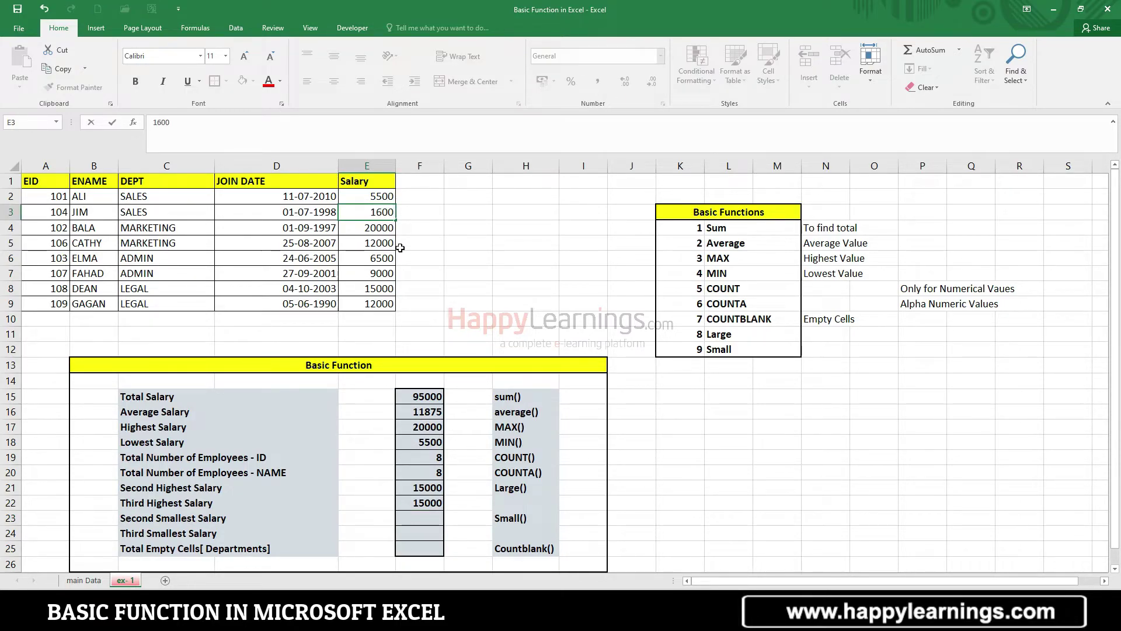
pyautogui.write('0')
pyautogui.press('Return')
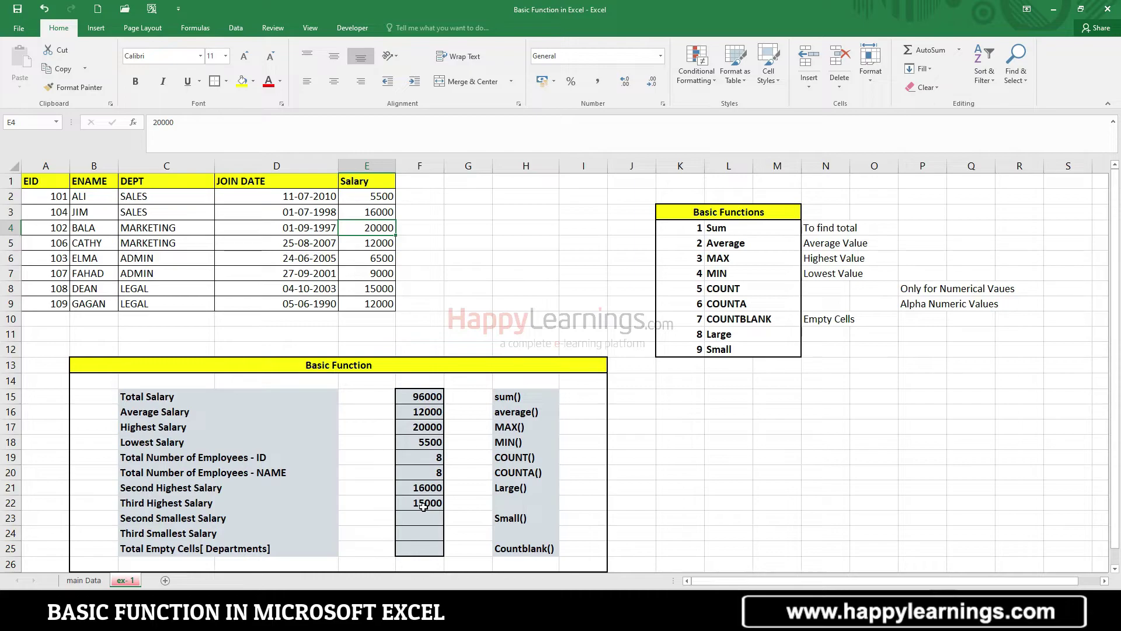
pyautogui.click(411, 517)
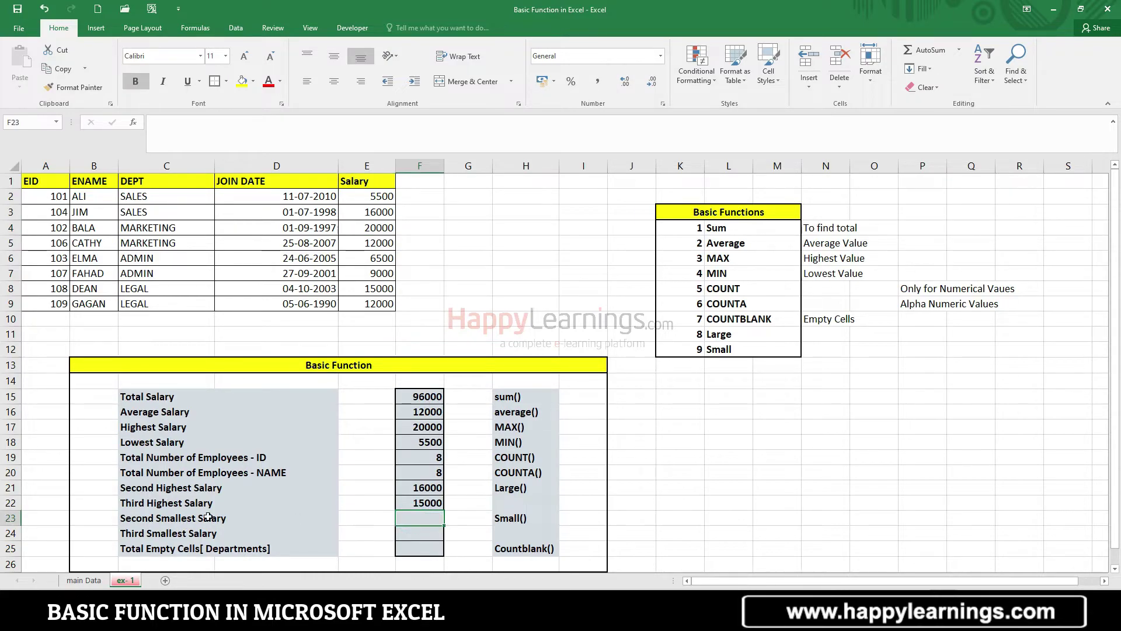
# Enter =SMALL(E2:E9,2) in F23, giving a Second Smallest Salary of 6500.
pyautogui.write('=')
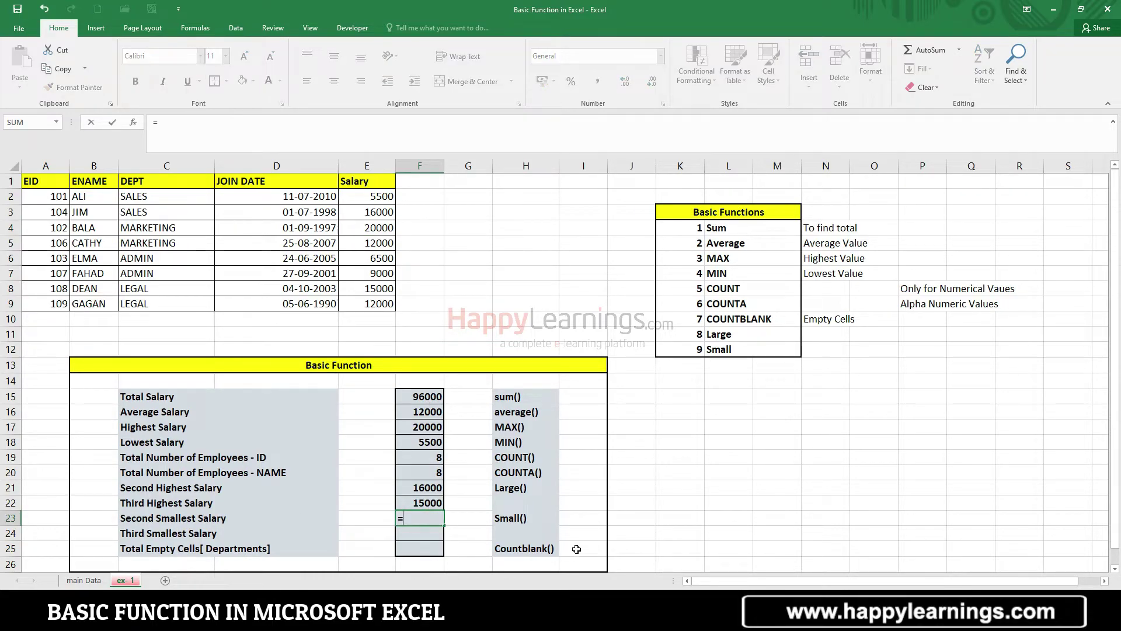
pyautogui.write('small')
pyautogui.press('Tab')
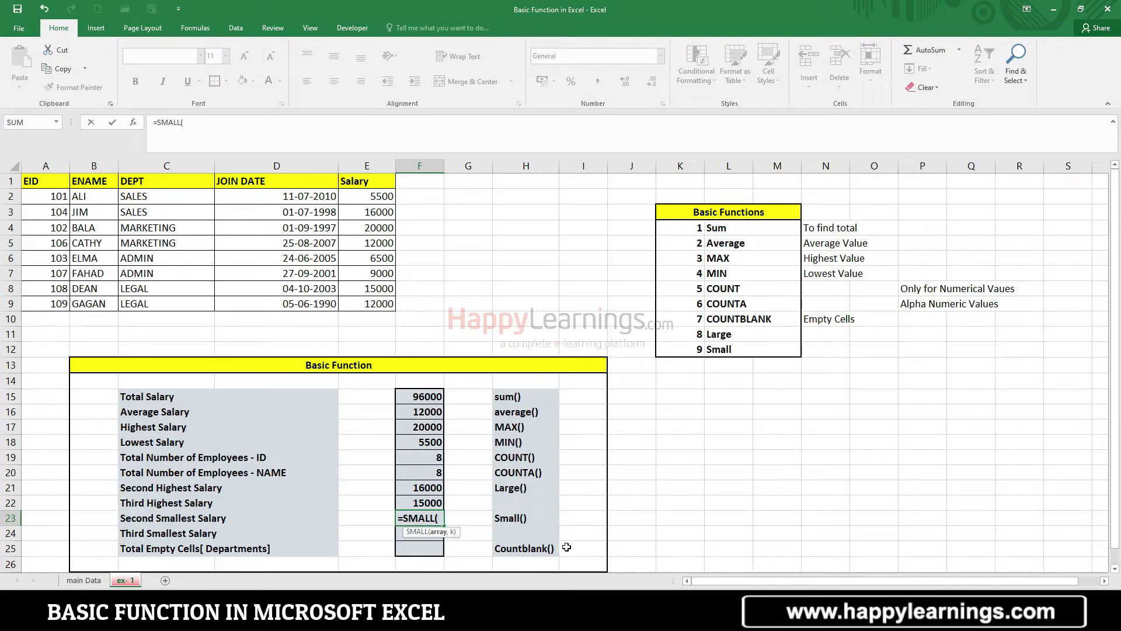
pyautogui.moveTo(361, 197); pyautogui.dragTo(363, 302)
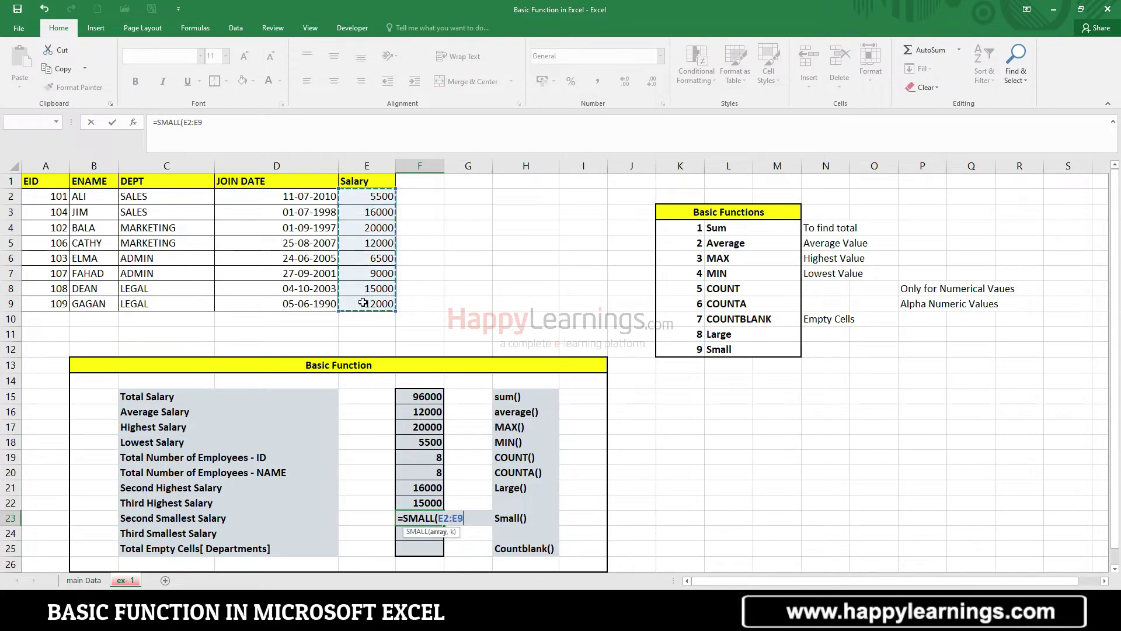
pyautogui.write(',2')
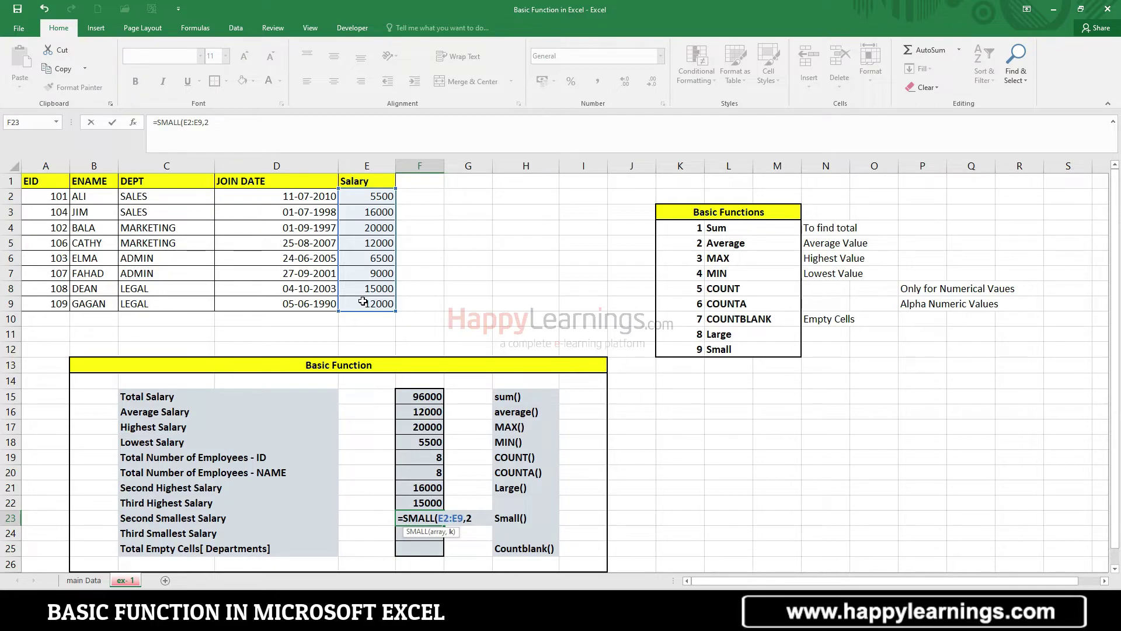
pyautogui.press('Return')
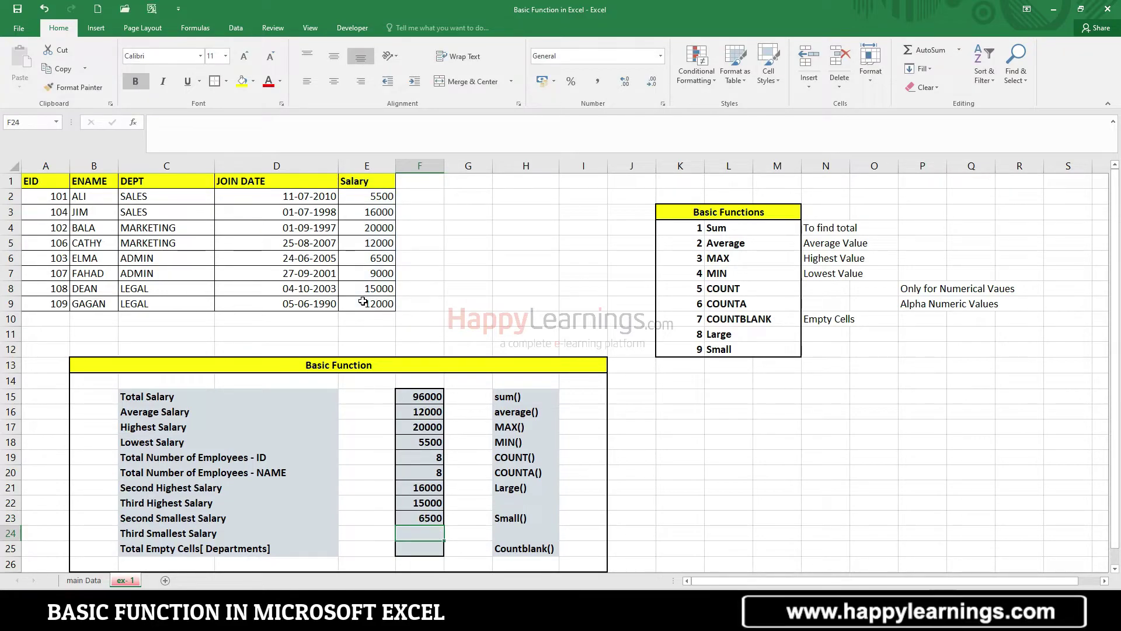
# Enter =SMALL(E2:E9,3) in F24, giving a Third Smallest Salary of 9000.
pyautogui.write('=small')
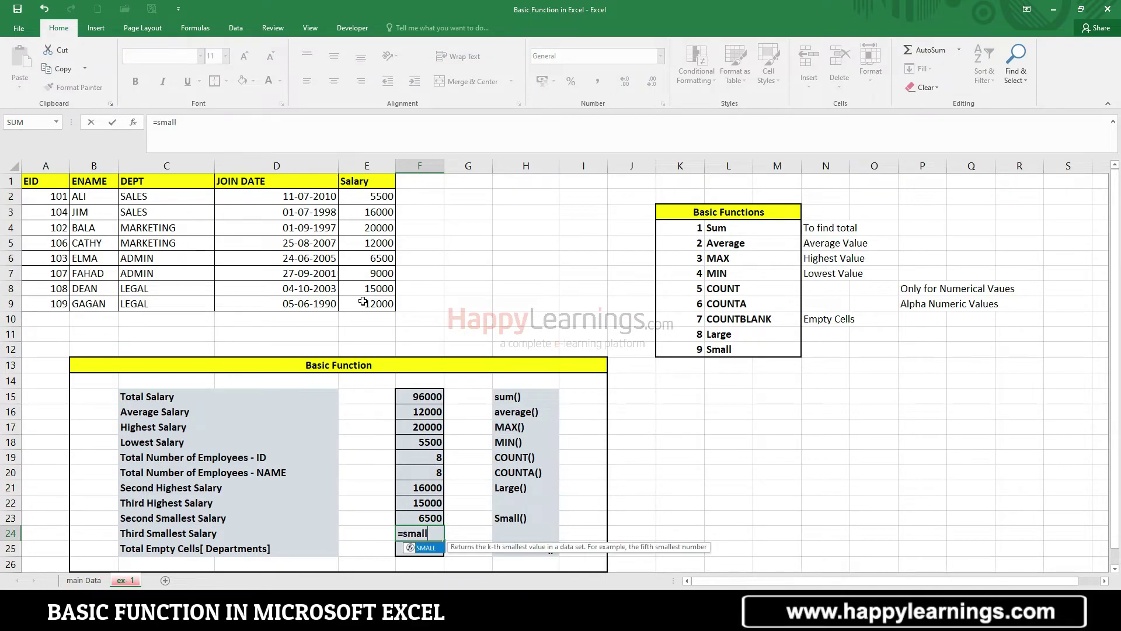
pyautogui.doubleClick(426, 549)
pyautogui.moveTo(351, 196); pyautogui.dragTo(359, 298)
pyautogui.write(',3')
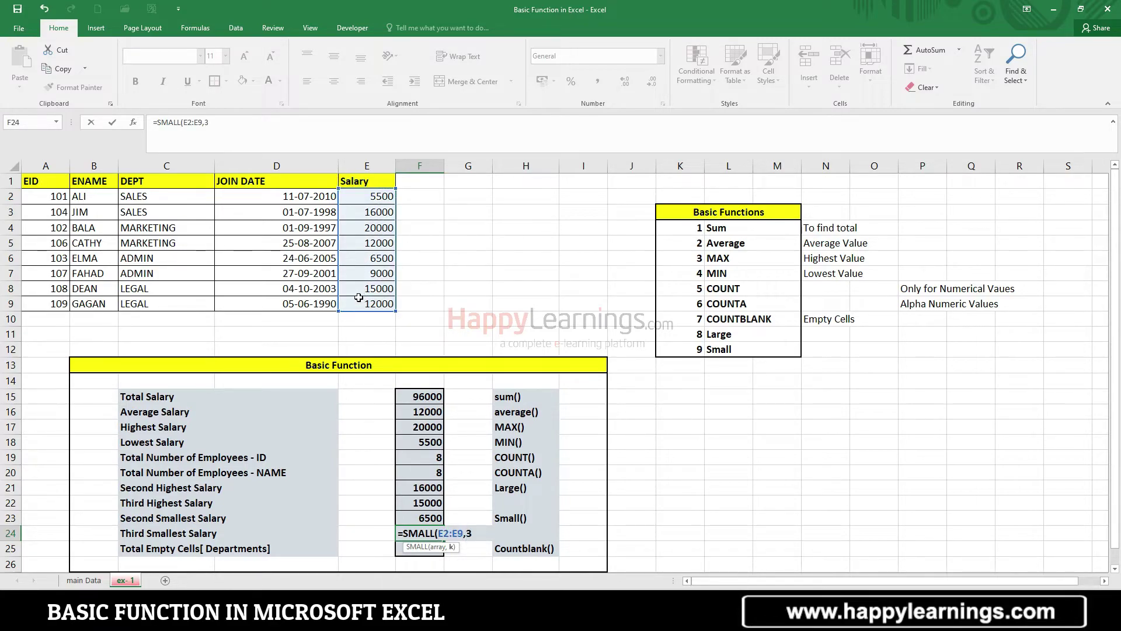
pyautogui.press('Return')
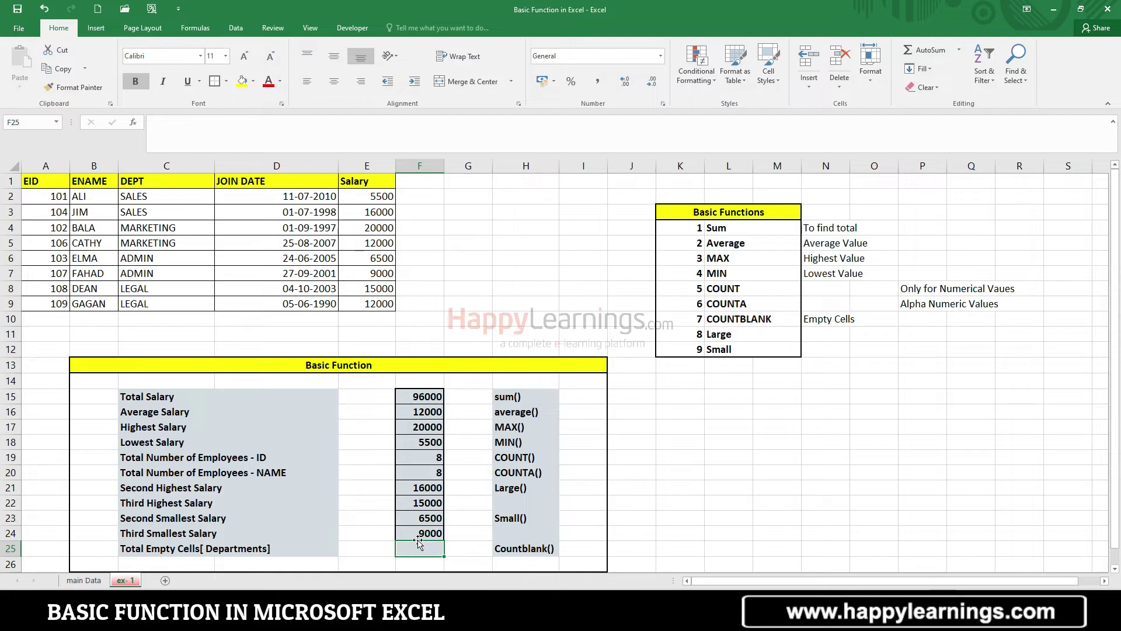
# Enter a COUNTBLANK formula over department cells C2:C10 in F25, returning 0.
pyautogui.write('=')
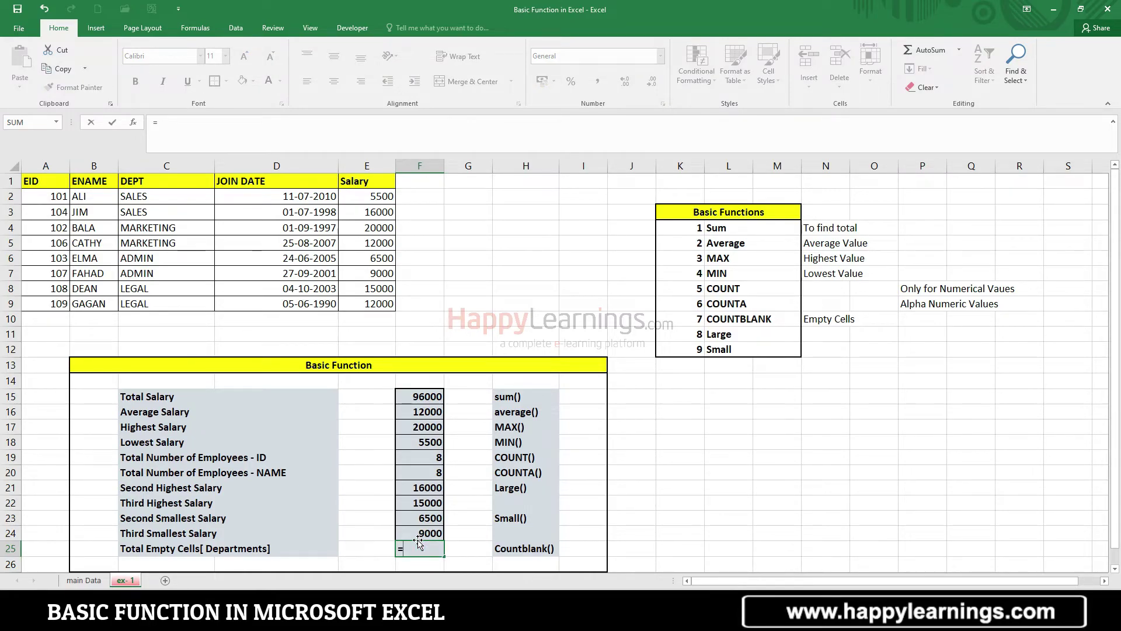
pyautogui.write('countb')
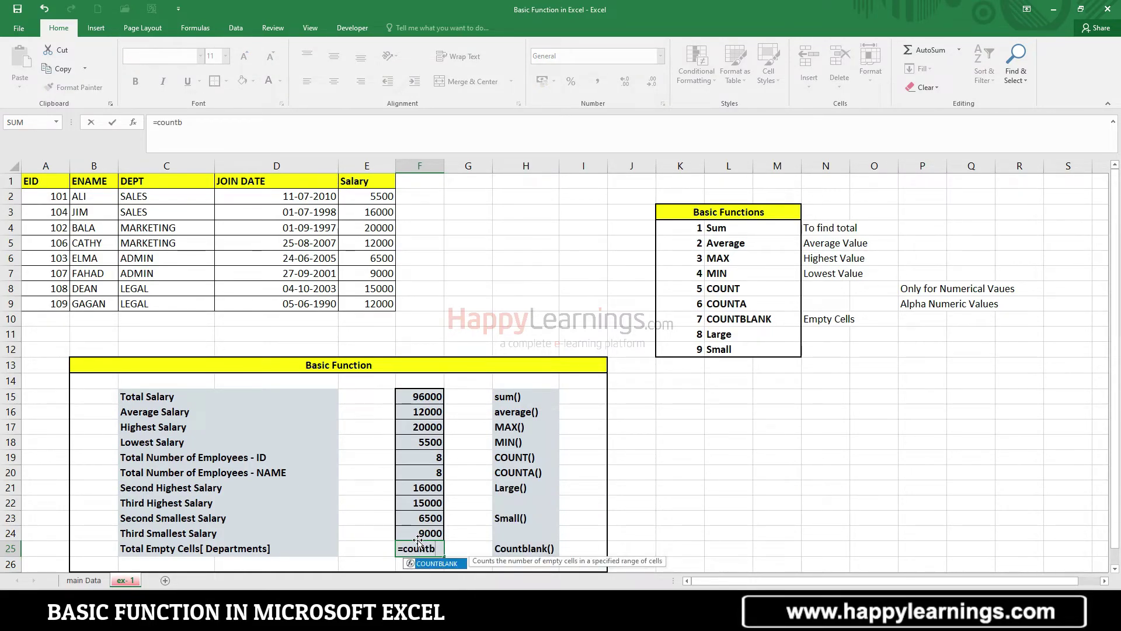
pyautogui.doubleClick(445, 564)
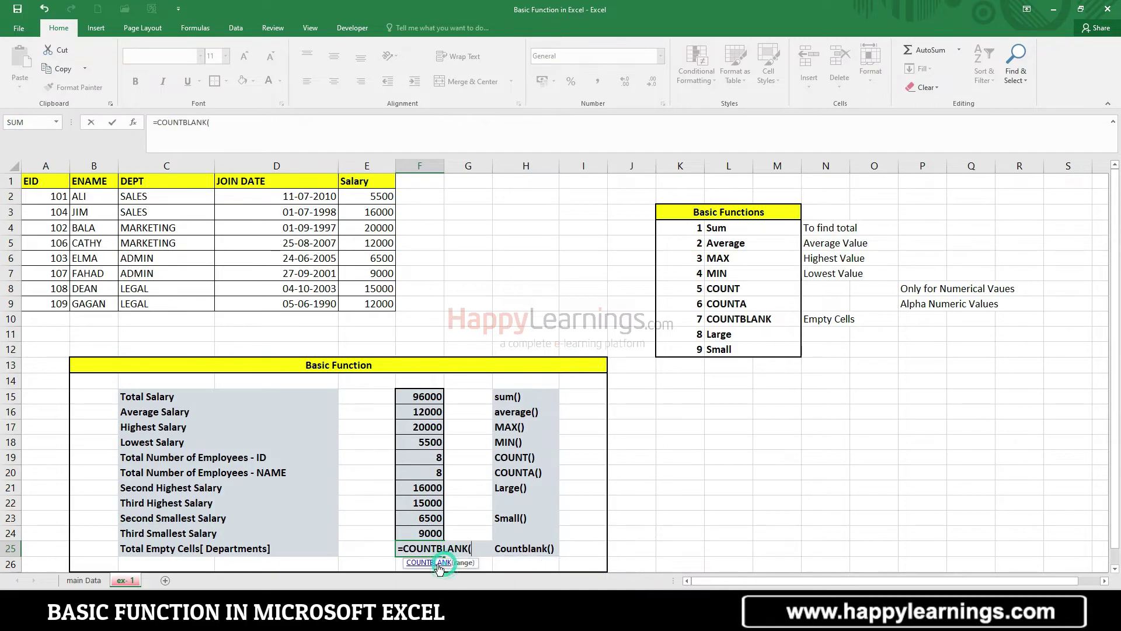
pyautogui.moveTo(178, 196); pyautogui.dragTo(181, 311)
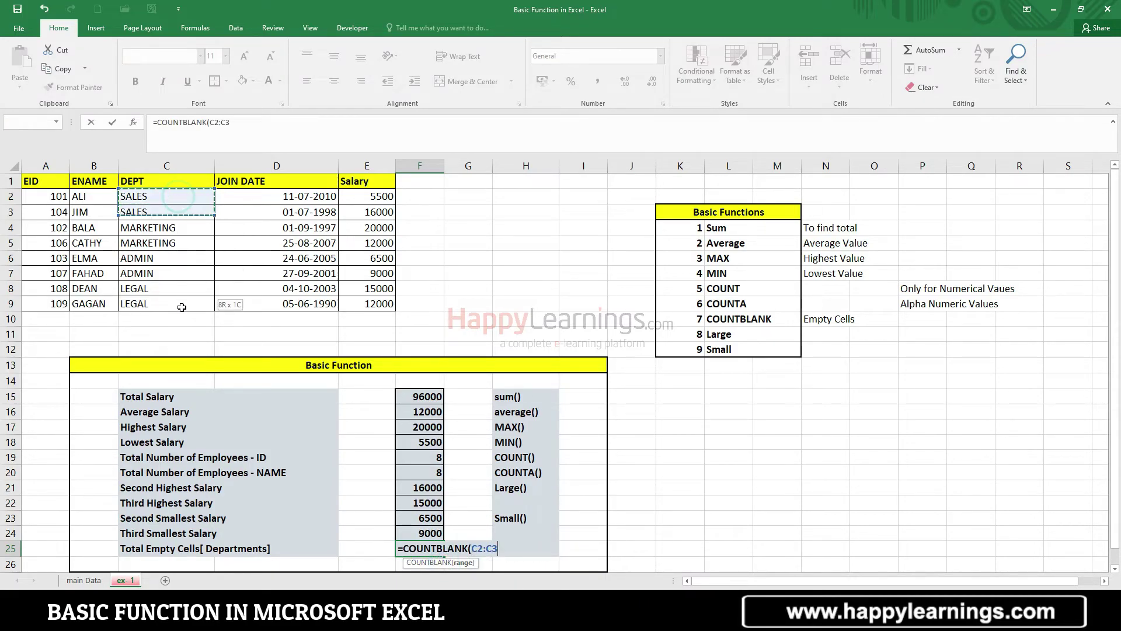
pyautogui.press('Return')
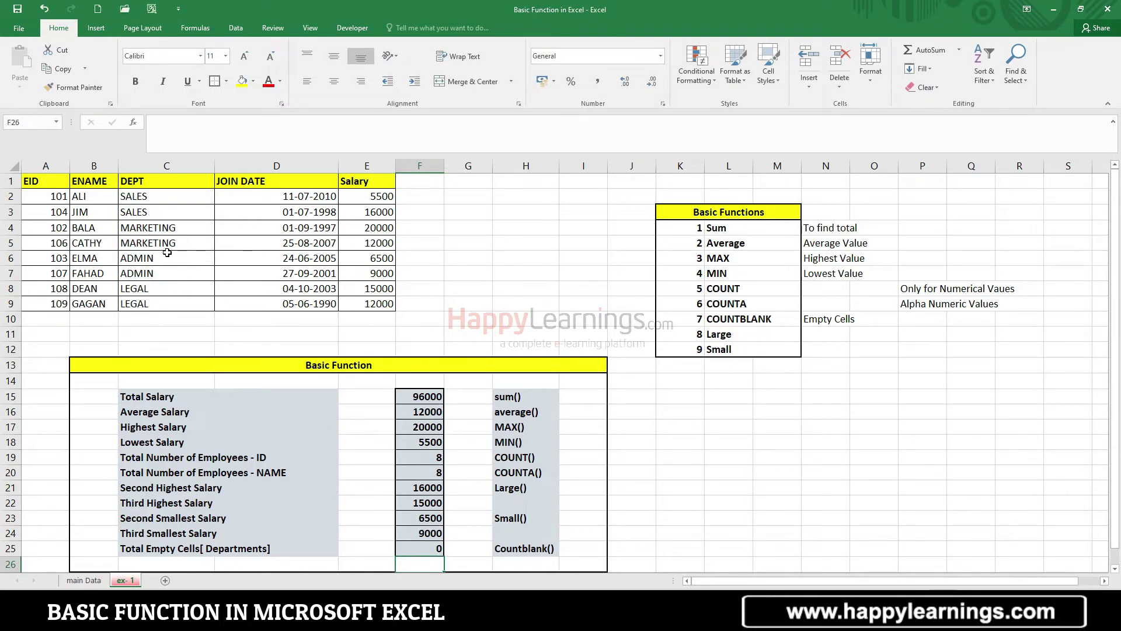
# Delete the department entries in C4 and C7, raising the empty-cell count to 2.
pyautogui.click(176, 226)
pyautogui.press('Delete')
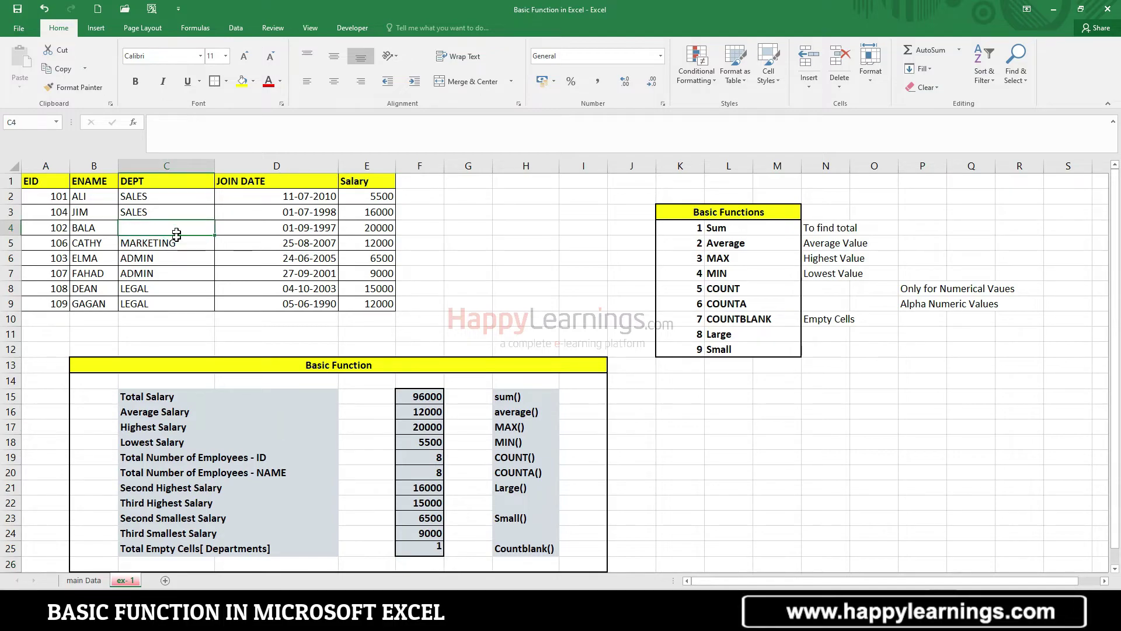
pyautogui.click(167, 277)
pyautogui.press('Delete')
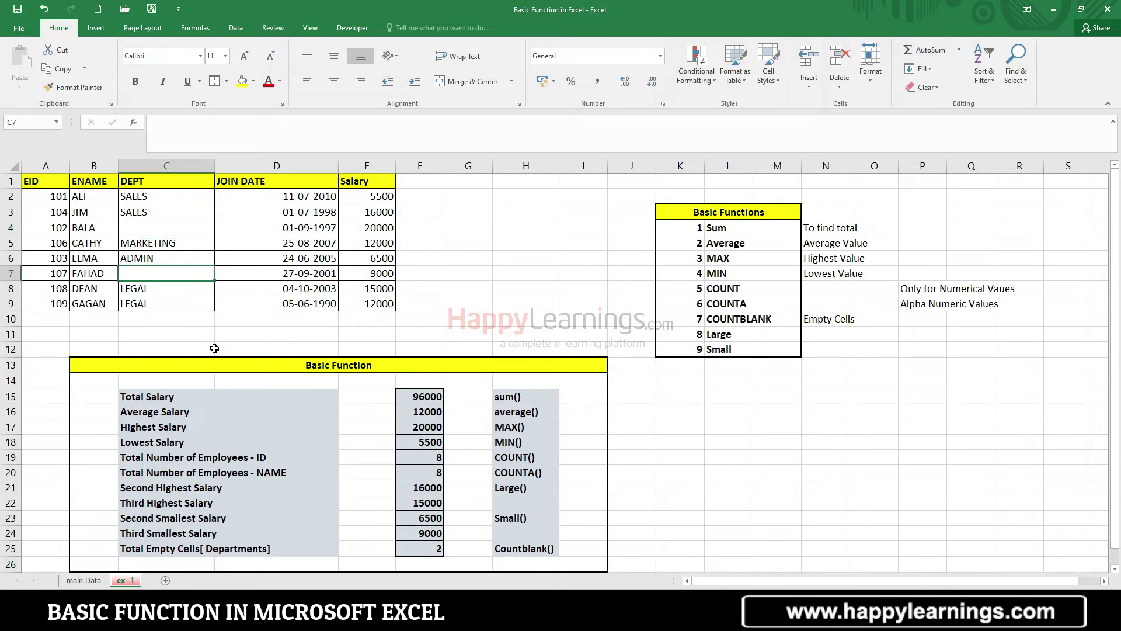